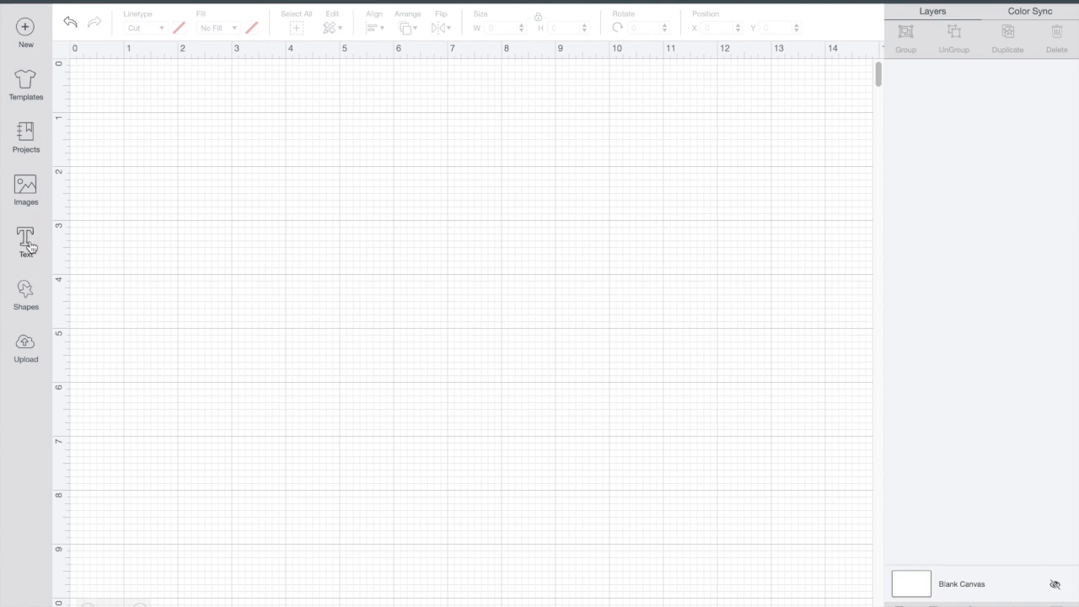
Step: Add a text object containing the first name and position it at about X 3.17, Y 2.86 in on the canvas
{"action": "left_click", "coordinate": [26, 244]}
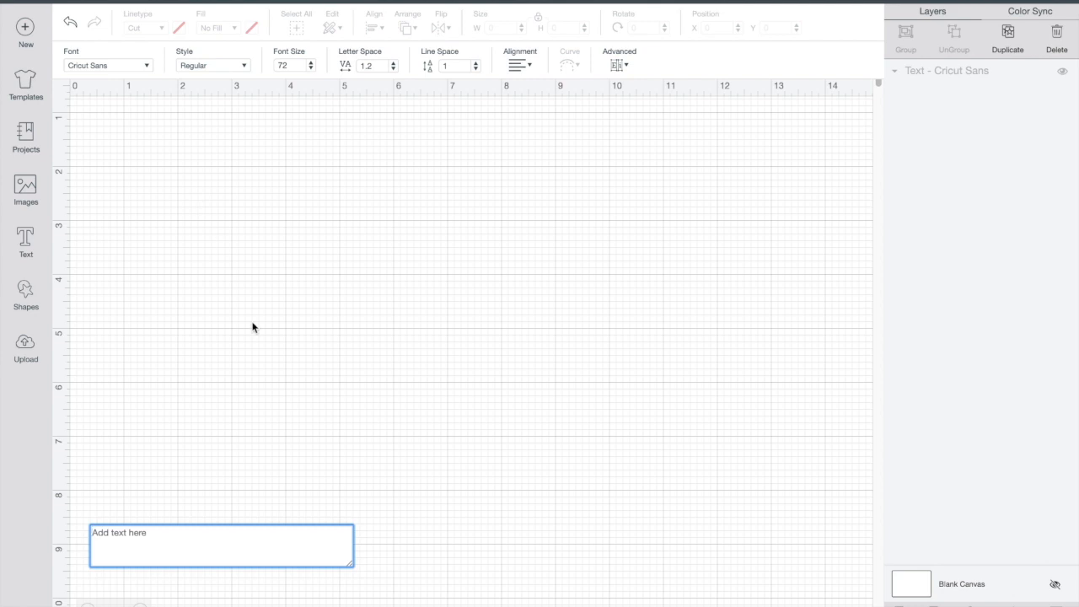
{"action": "type", "text": "Heather"}
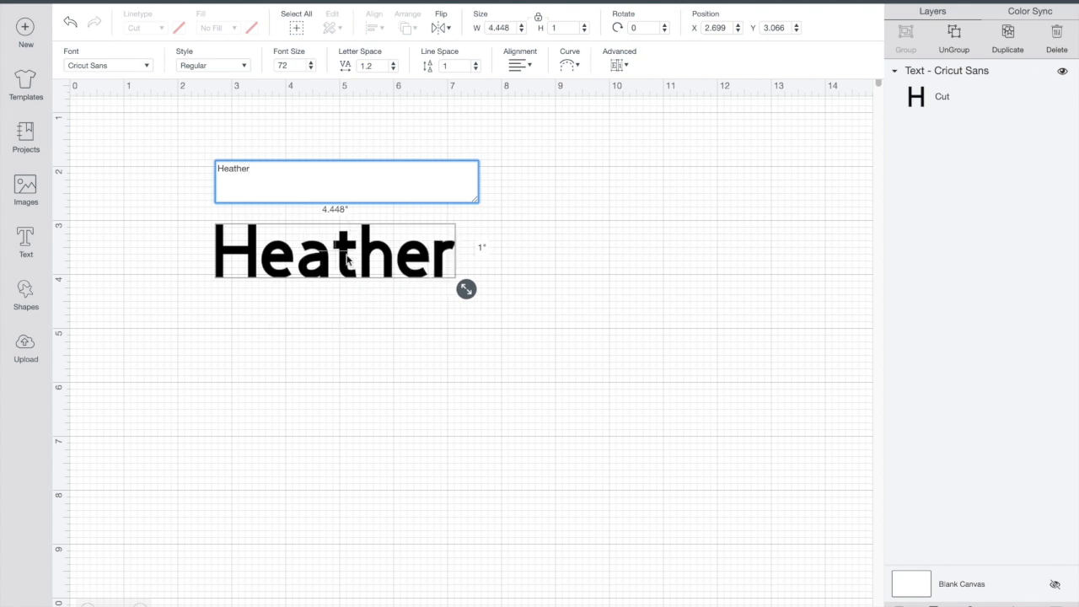
{"action": "left_click_drag", "start_coordinate": [371, 253], "coordinate": [396, 242]}
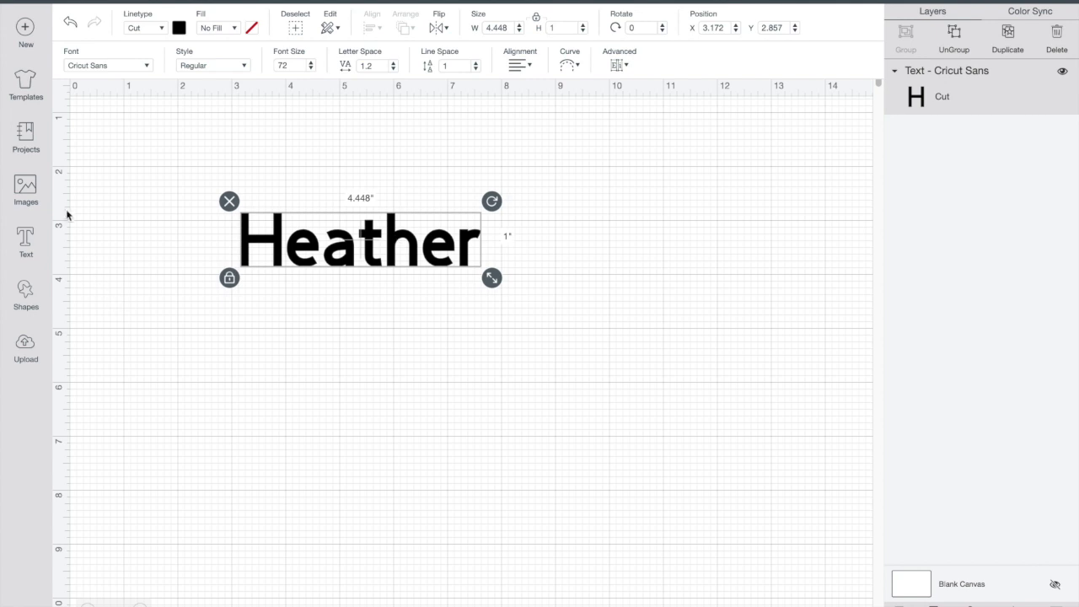
Step: Change the name text's font to the system font Muthiara
{"action": "left_click", "coordinate": [148, 67]}
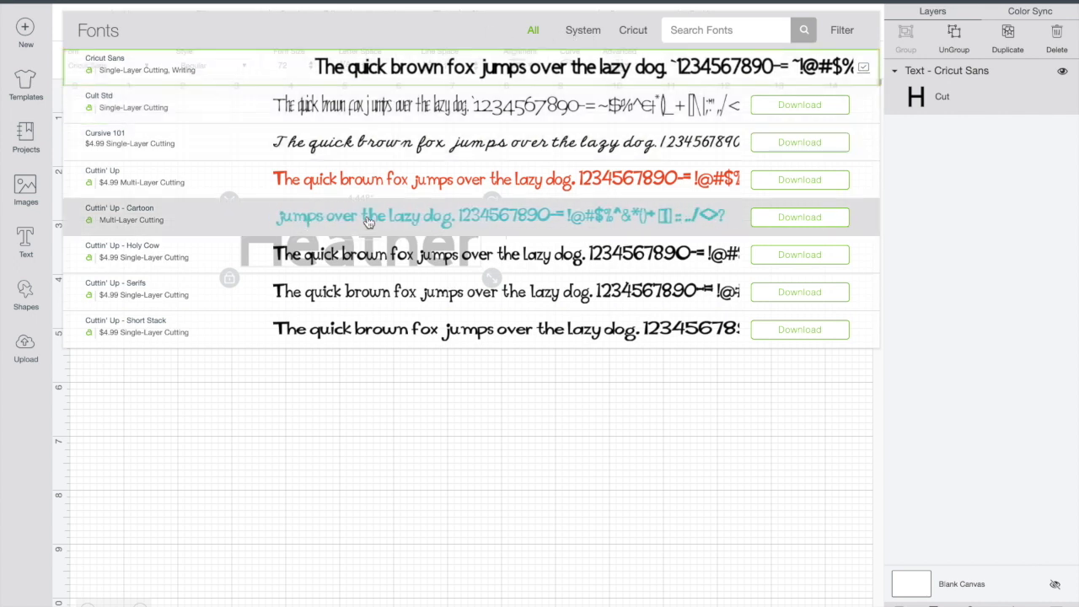
{"action": "scroll", "coordinate": [396, 253], "scroll_direction": "down", "scroll_amount": 3}
{"action": "scroll", "coordinate": [410, 292], "scroll_direction": "down", "scroll_amount": 8}
{"action": "scroll", "coordinate": [410, 293], "scroll_direction": "up", "scroll_amount": 4}
{"action": "scroll", "coordinate": [411, 293], "scroll_direction": "up", "scroll_amount": 6}
{"action": "left_click", "coordinate": [842, 30]}
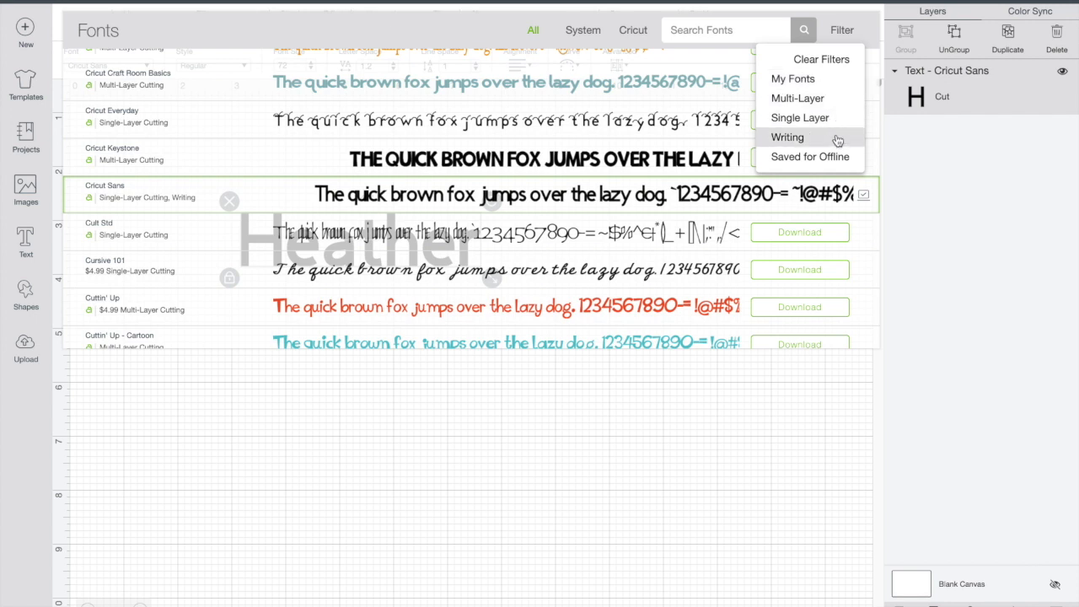
{"action": "left_click", "coordinate": [585, 33]}
{"action": "left_click", "coordinate": [585, 34]}
{"action": "left_click", "coordinate": [585, 33]}
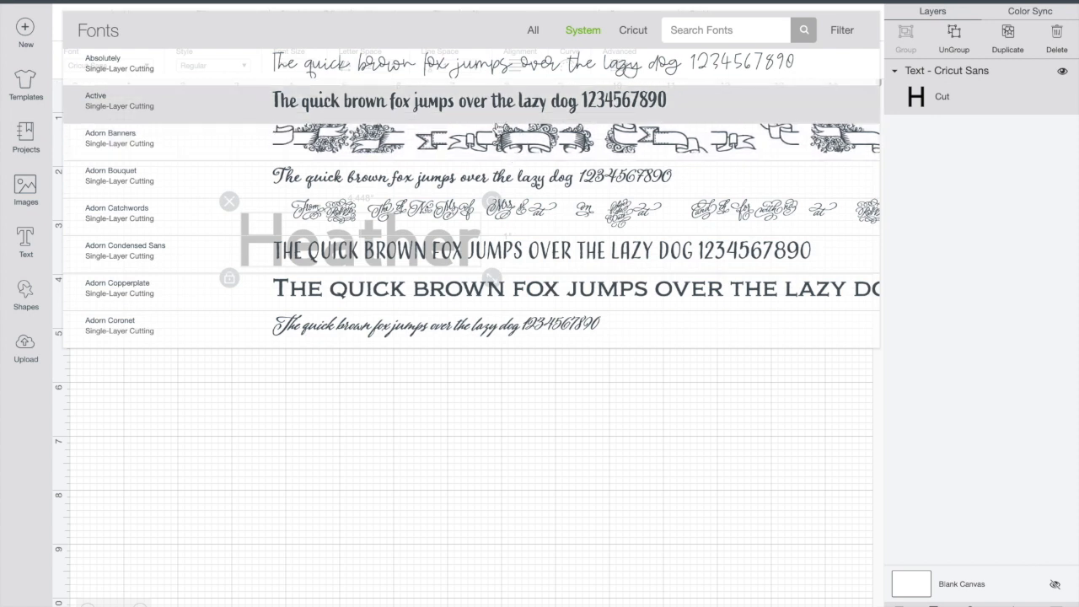
{"action": "left_click", "coordinate": [720, 34]}
{"action": "type", "text": "muthiara"}
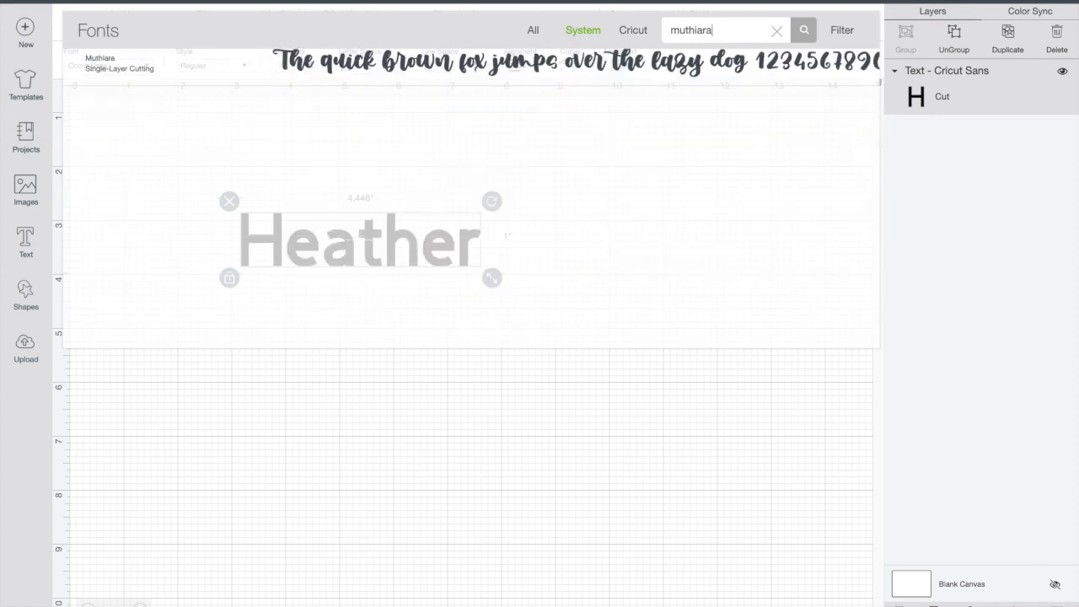
{"action": "left_click", "coordinate": [478, 61]}
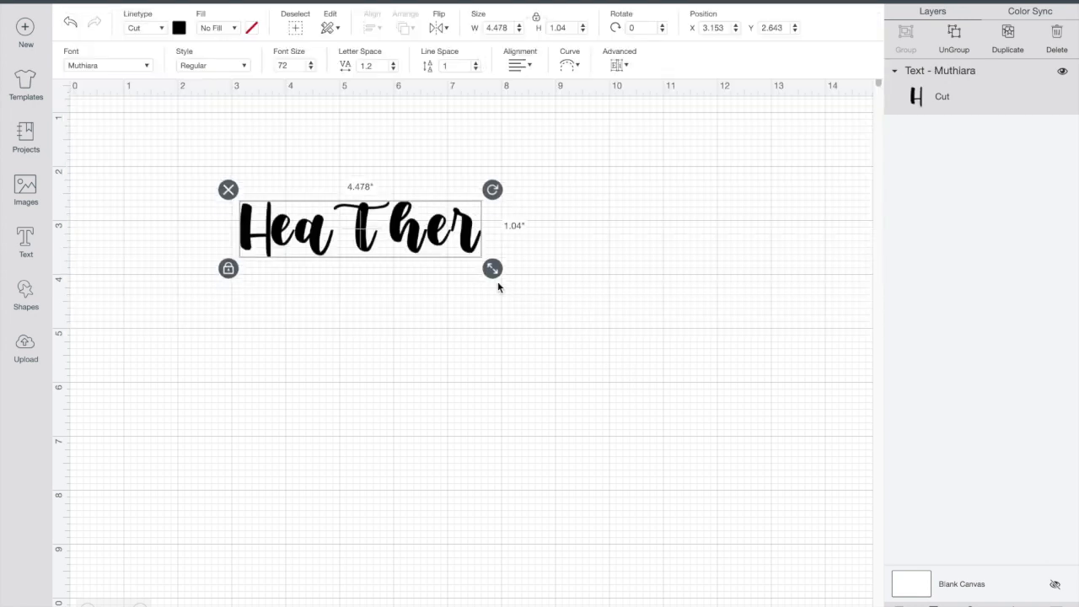
Step: Enlarge the name text to about 9.74 in wide with letter spacing 0, and place a duplicate beneath it
{"action": "left_click_drag", "start_coordinate": [492, 268], "coordinate": [632, 335]}
{"action": "left_click_drag", "start_coordinate": [664, 269], "coordinate": [589, 284]}
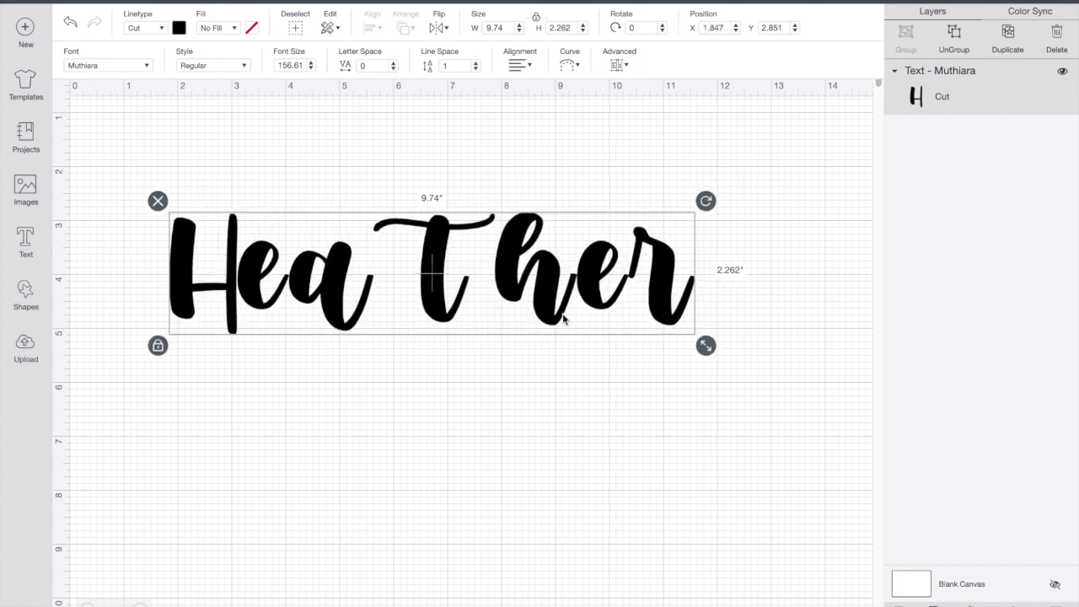
{"action": "key", "text": "ctrl+d"}
{"action": "left_click_drag", "start_coordinate": [612, 277], "coordinate": [587, 434]}
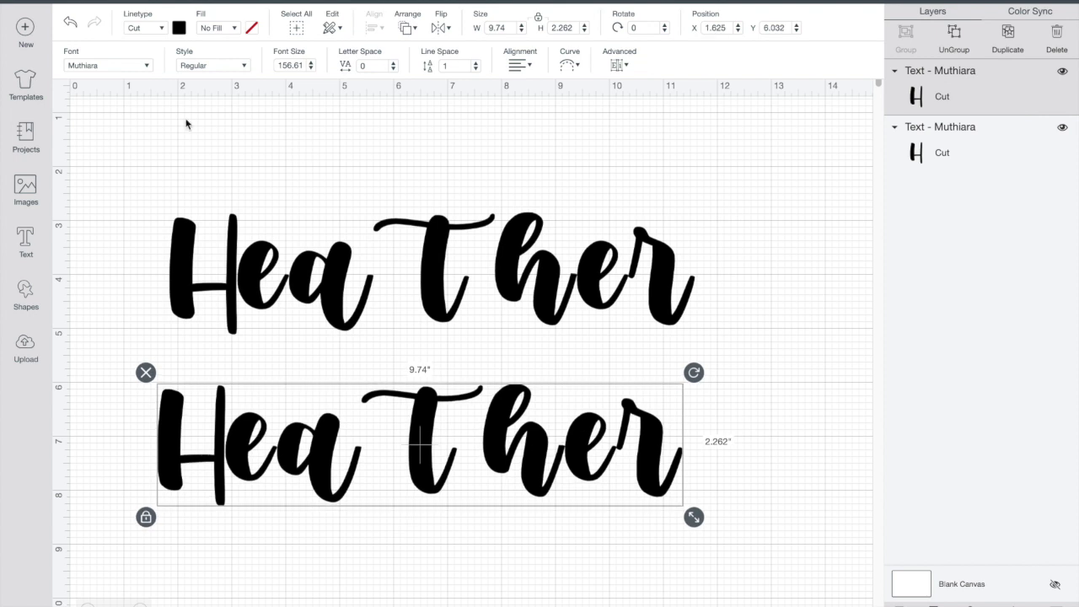
Step: Change the duplicate's font to I Love Glitter and move it to about X 2.83, Y 6.68 in
{"action": "left_click", "coordinate": [140, 68]}
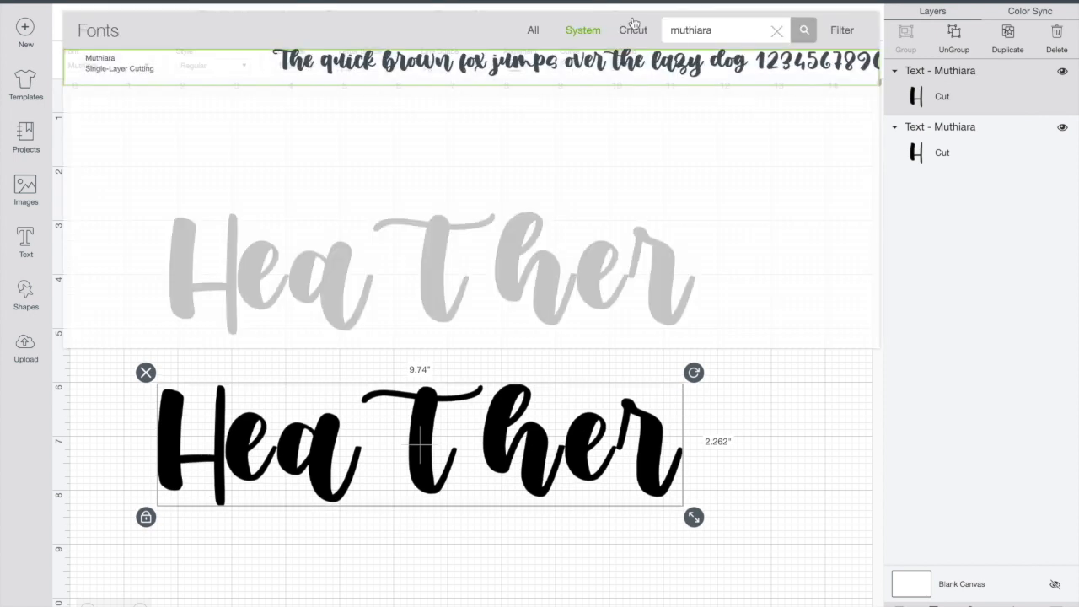
{"action": "left_click", "coordinate": [776, 30]}
{"action": "type", "text": "i love glitter"}
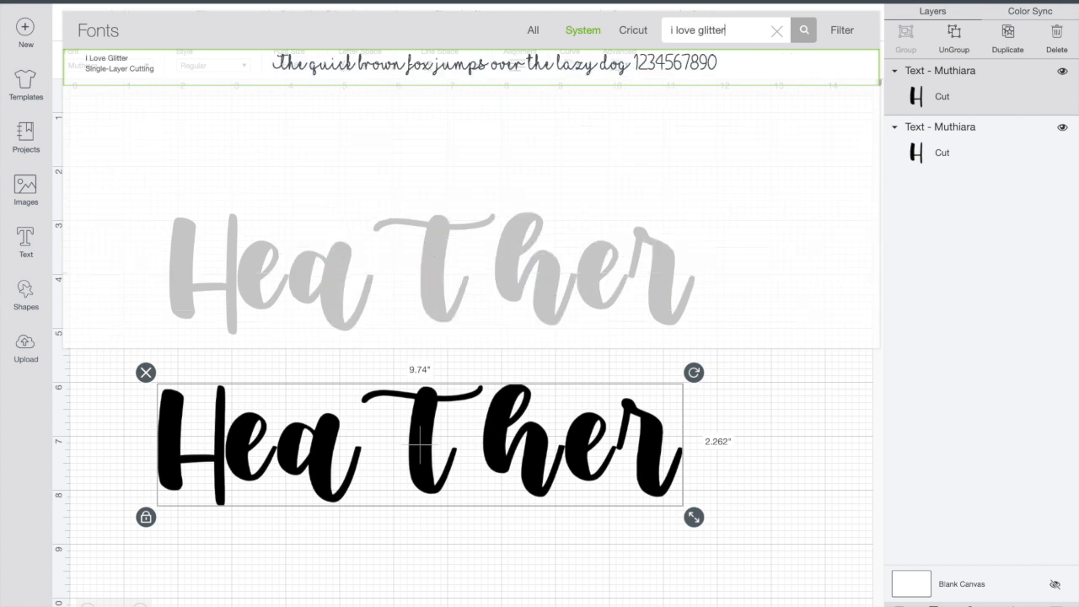
{"action": "left_click", "coordinate": [396, 67]}
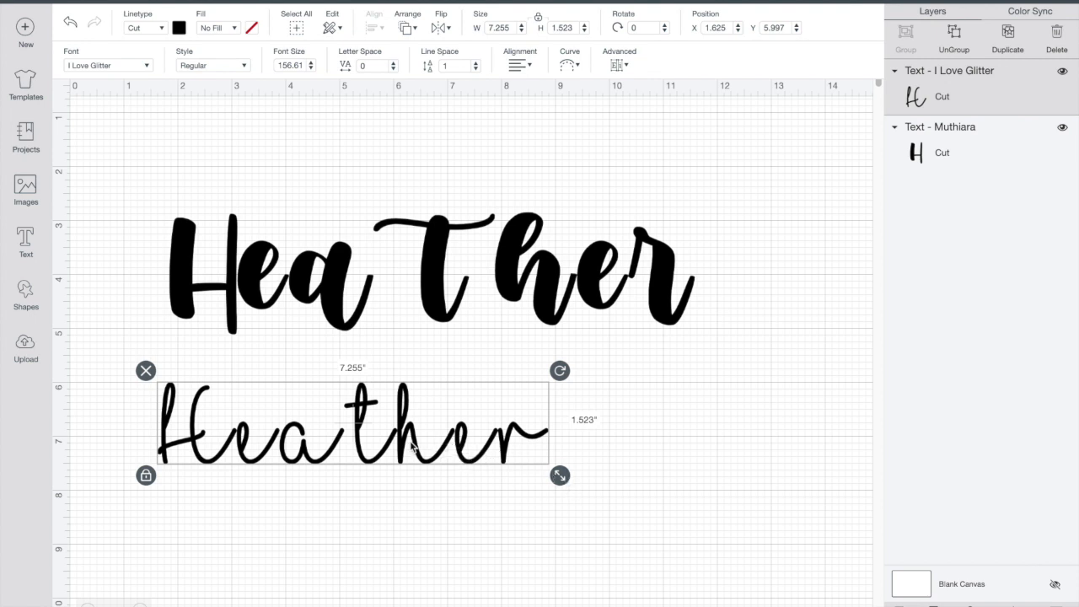
{"action": "left_click_drag", "start_coordinate": [409, 444], "coordinate": [434, 433]}
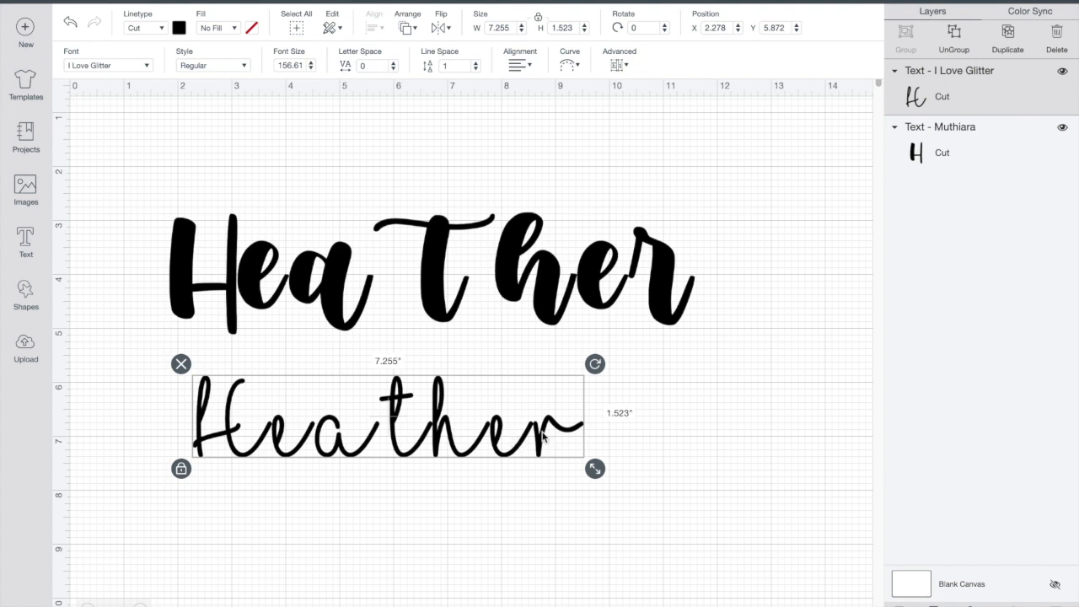
{"action": "left_click_drag", "start_coordinate": [542, 434], "coordinate": [573, 478]}
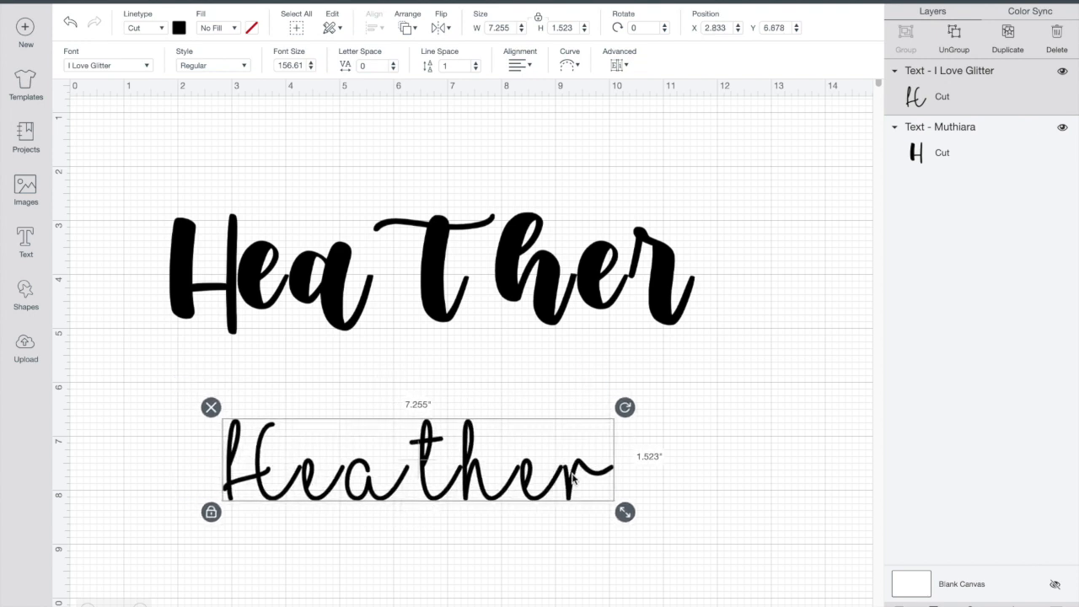
Step: Set the letter spacing of the Muthiara text to -0.6
{"action": "left_click", "coordinate": [583, 286]}
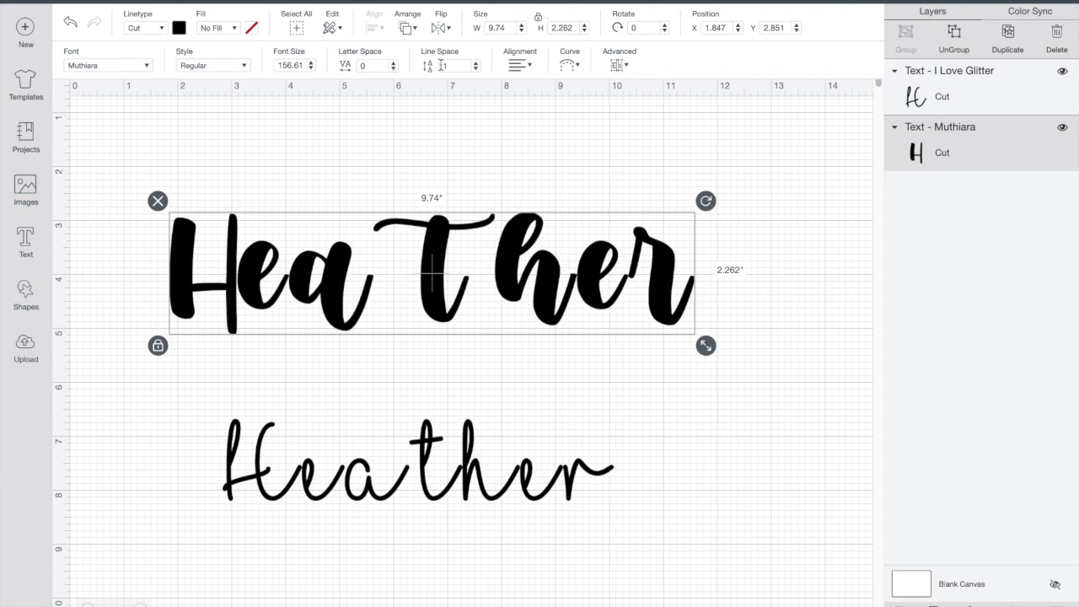
{"action": "left_click", "coordinate": [393, 69]}
{"action": "left_click", "coordinate": [393, 69]}
{"action": "left_click", "coordinate": [393, 69]}
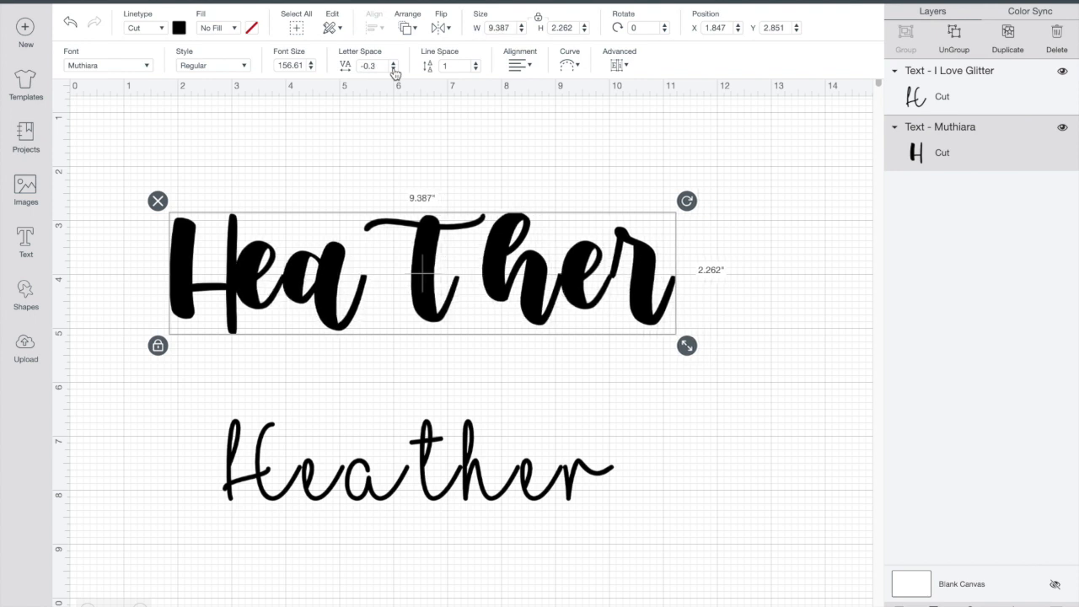
{"action": "left_click", "coordinate": [393, 69]}
{"action": "left_click", "coordinate": [393, 69]}
{"action": "left_click", "coordinate": [393, 69]}
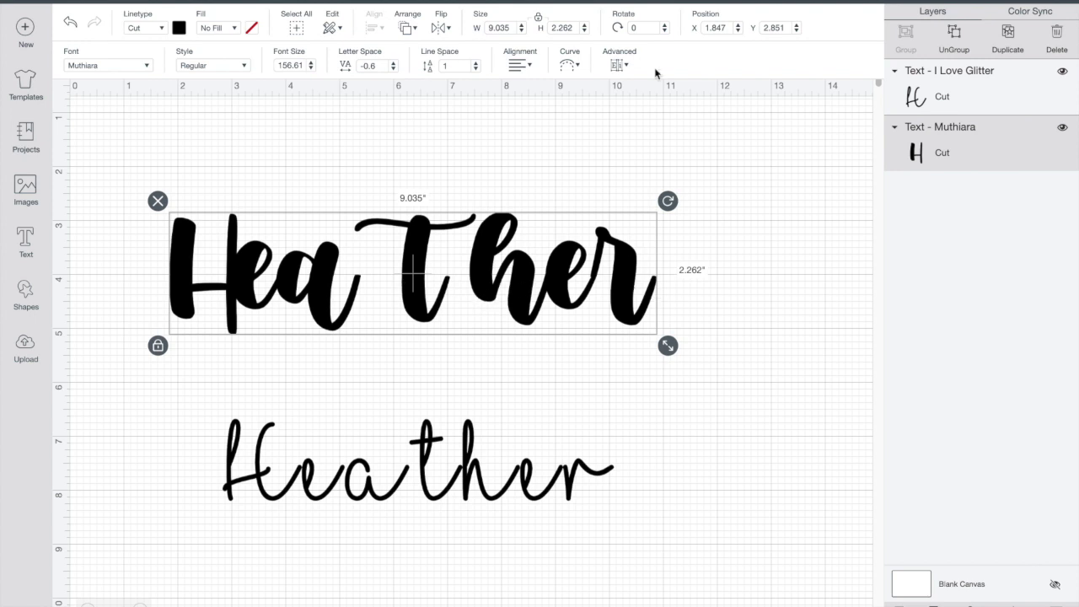
Step: Ungroup the Muthiara text into individual letters and shift the final r slightly to about X 9.66 in
{"action": "left_click", "coordinate": [629, 68]}
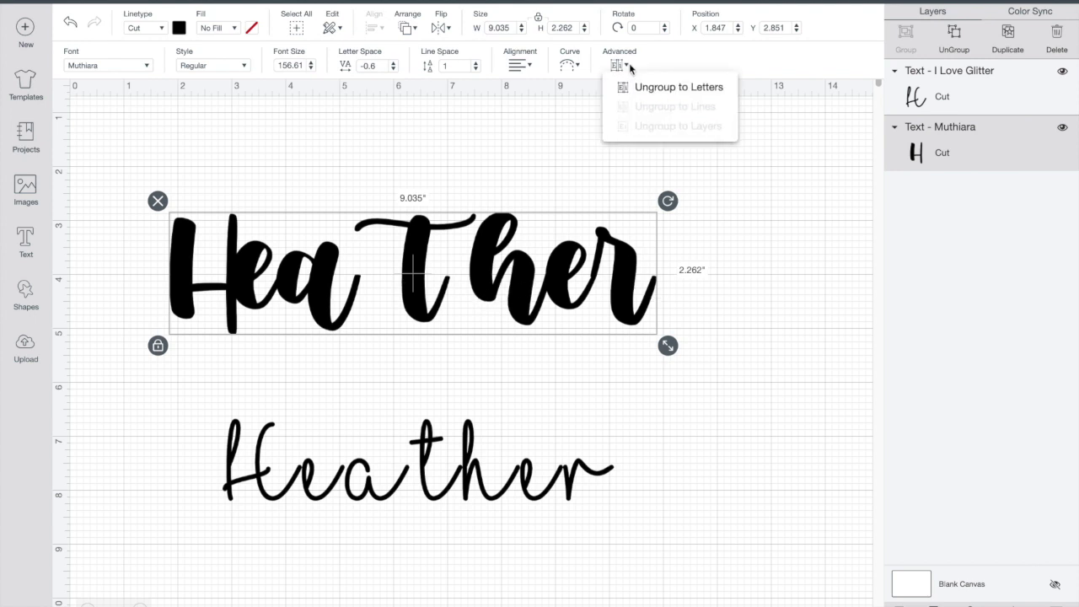
{"action": "left_click", "coordinate": [662, 93]}
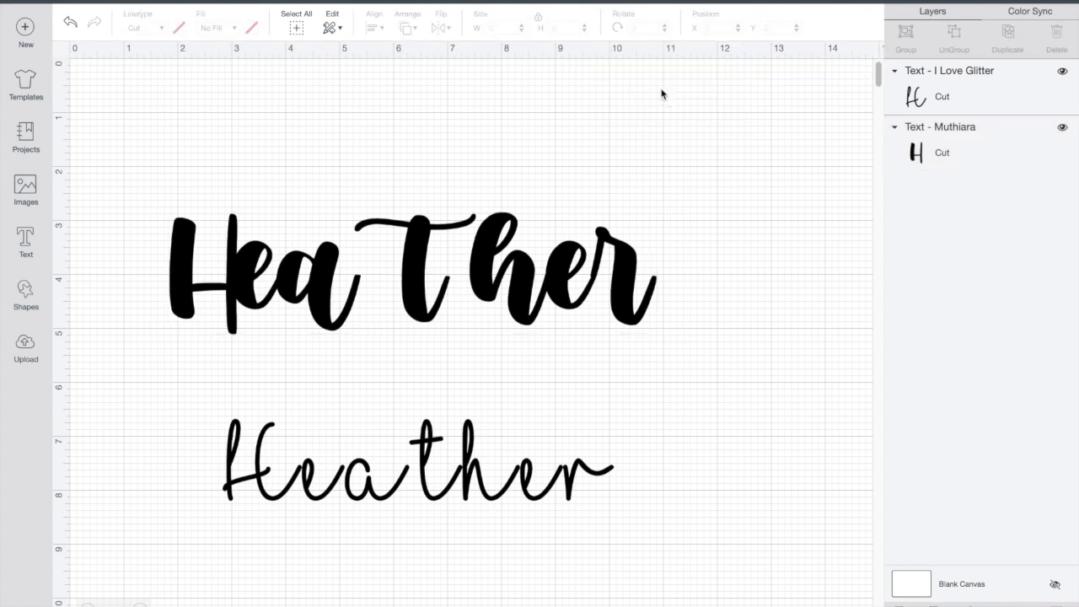
{"action": "left_click", "coordinate": [620, 271]}
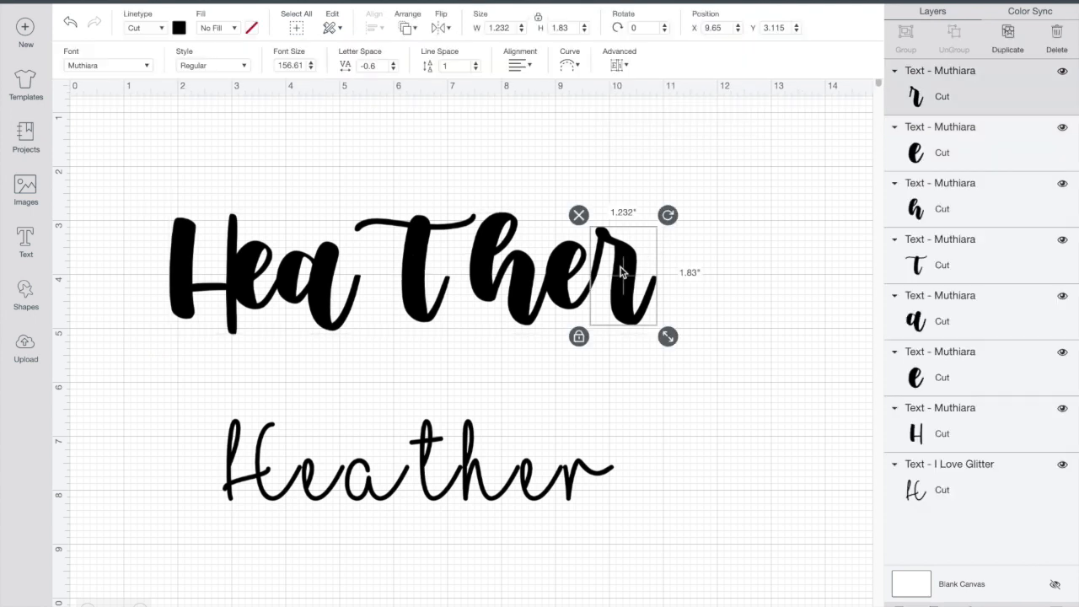
{"action": "left_click", "coordinate": [552, 278]}
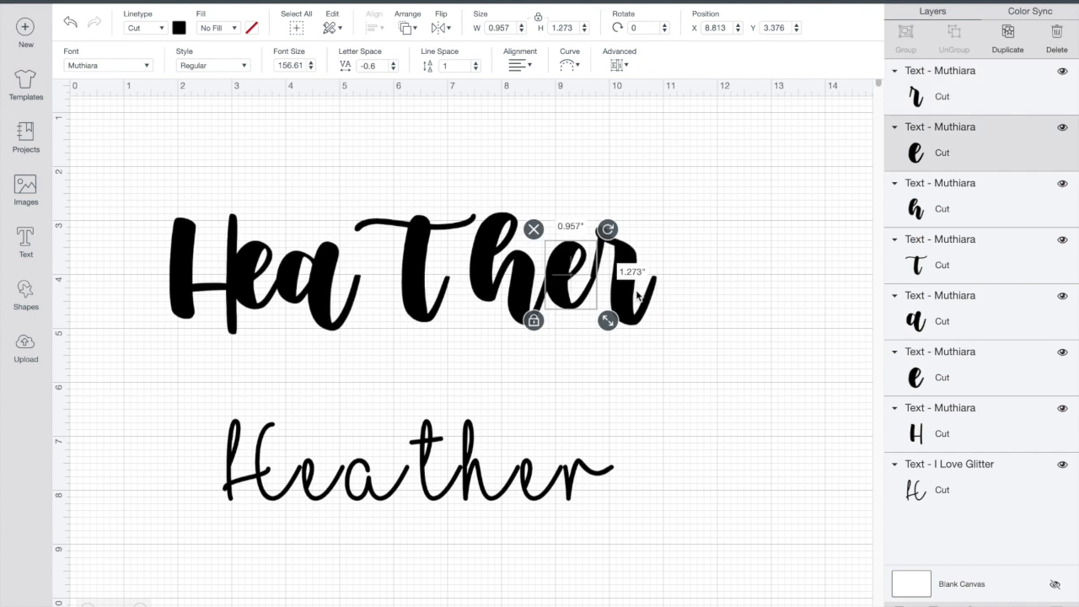
{"action": "left_click", "coordinate": [630, 296]}
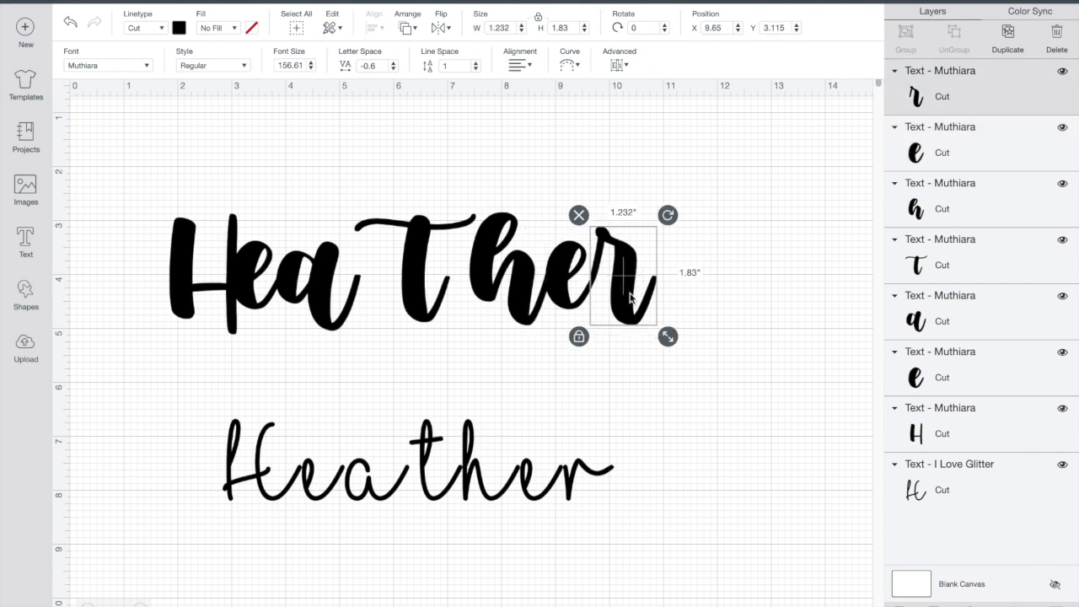
{"action": "left_click_drag", "start_coordinate": [630, 297], "coordinate": [630, 297]}
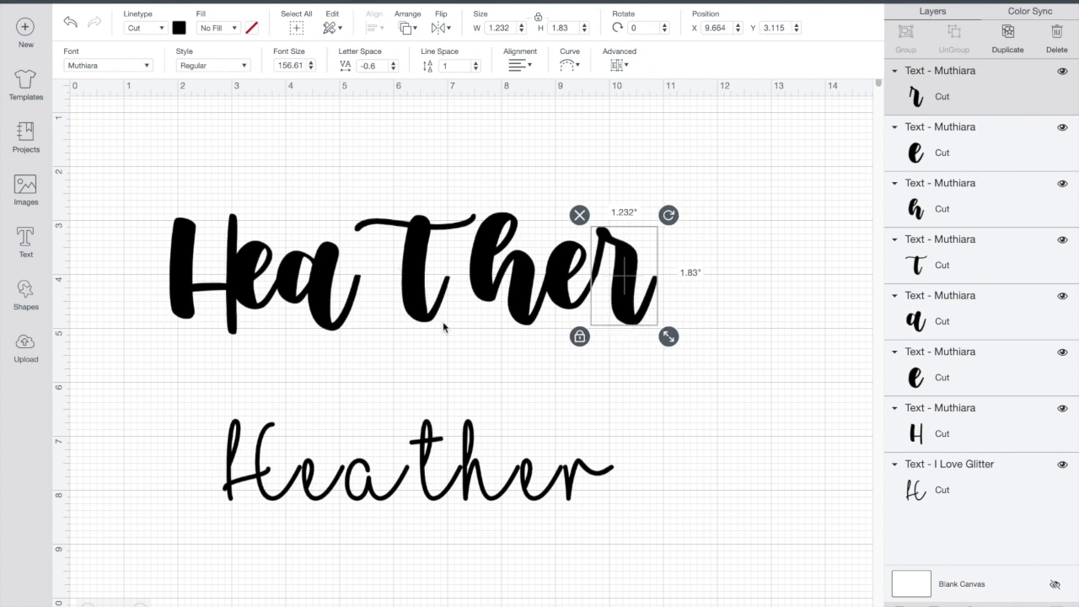
Step: Weld the last three letters, h, e and r, of the Muthiara name into one shape
{"action": "left_click", "coordinate": [711, 287]}
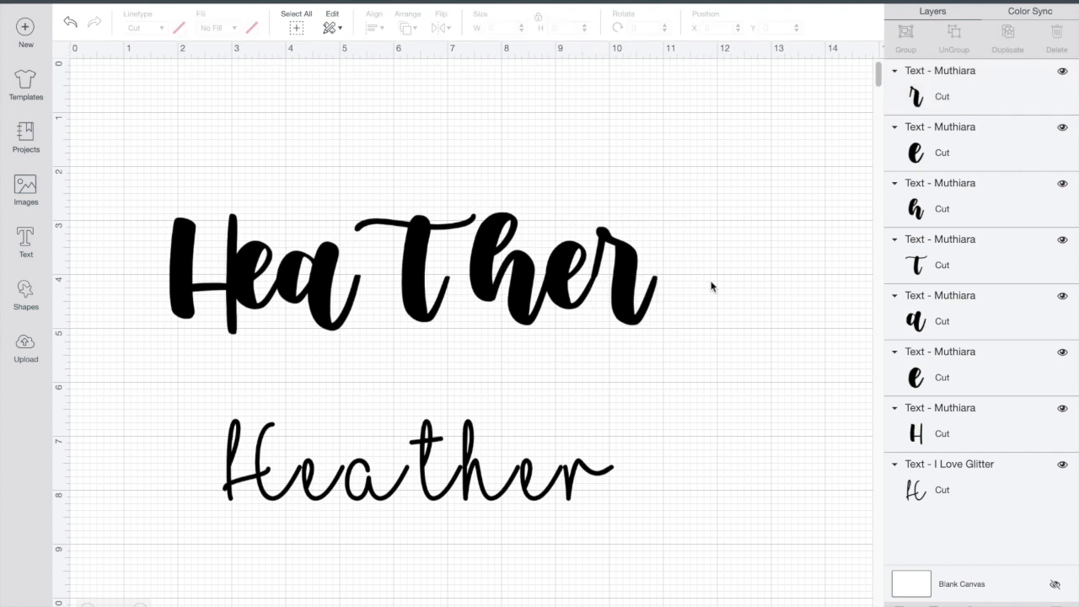
{"action": "left_click_drag", "start_coordinate": [718, 299], "coordinate": [510, 244]}
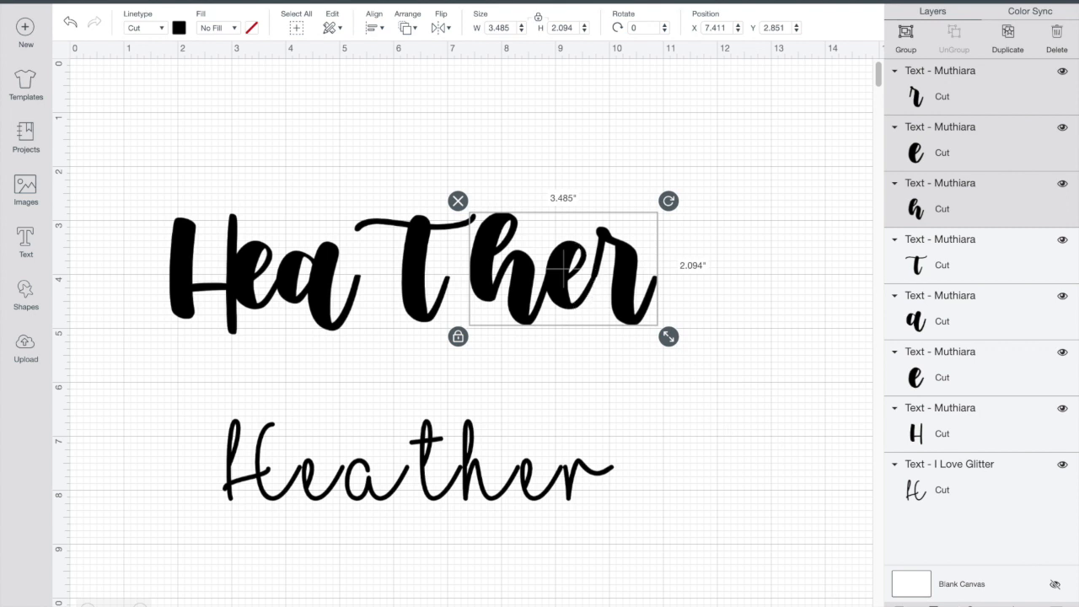
{"action": "left_click", "coordinate": [933, 605]}
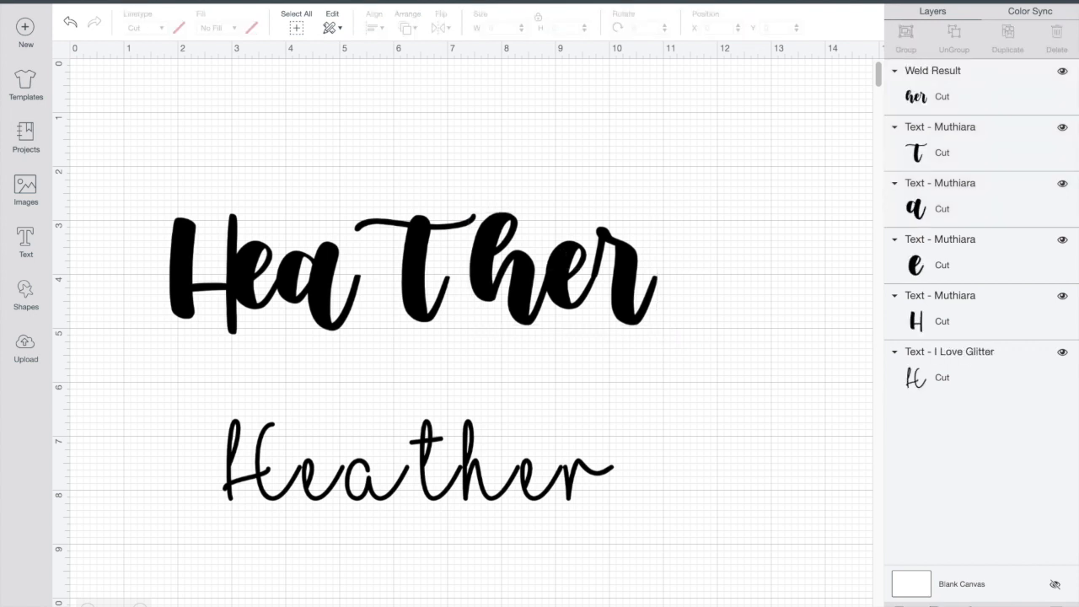
Step: Move the welded "her" shape to X 6.911, Y 3.151 in so it joins the T, and weld it with the T
{"action": "left_click", "coordinate": [623, 304]}
{"action": "key", "text": "Left"}
{"action": "key", "text": "Left"}
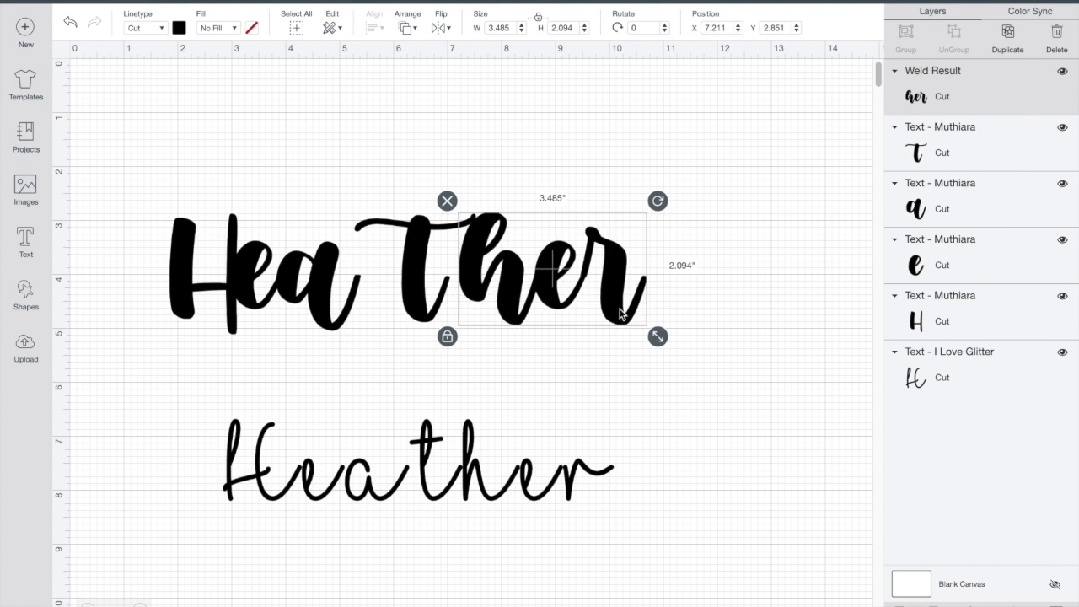
{"action": "key", "text": "Down"}
{"action": "key", "text": "Down"}
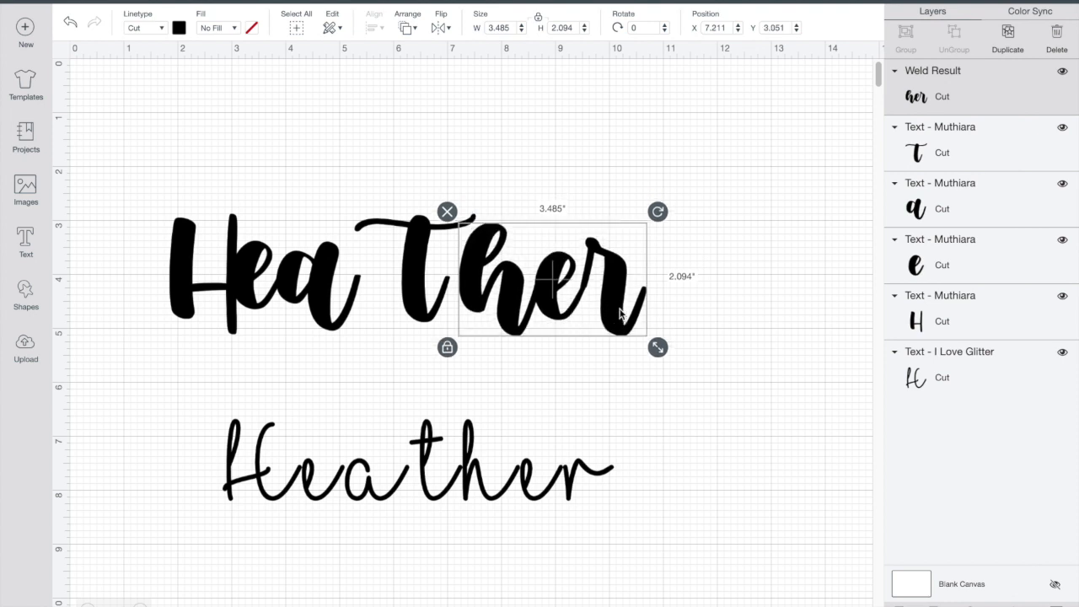
{"action": "key", "text": "Down"}
{"action": "key", "text": "Left"}
{"action": "key", "text": "Left"}
{"action": "key", "text": "Left"}
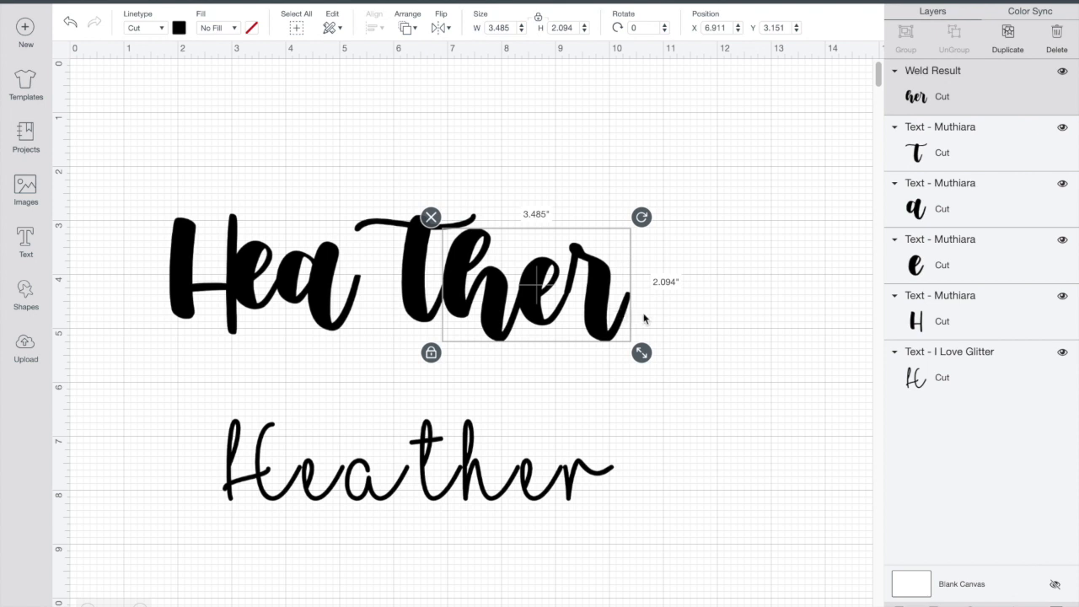
{"action": "left_click", "coordinate": [421, 289], "text": "shift"}
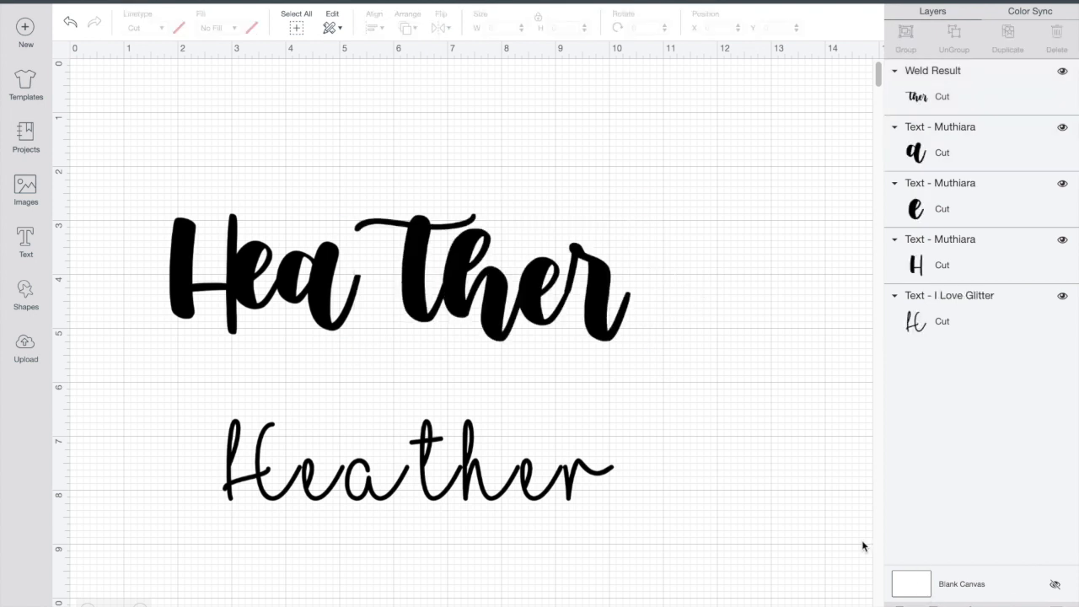
Step: Weld the letters e and a between the H and the T into one shape
{"action": "left_click", "coordinate": [284, 296]}
{"action": "left_click", "coordinate": [254, 299], "text": "shift"}
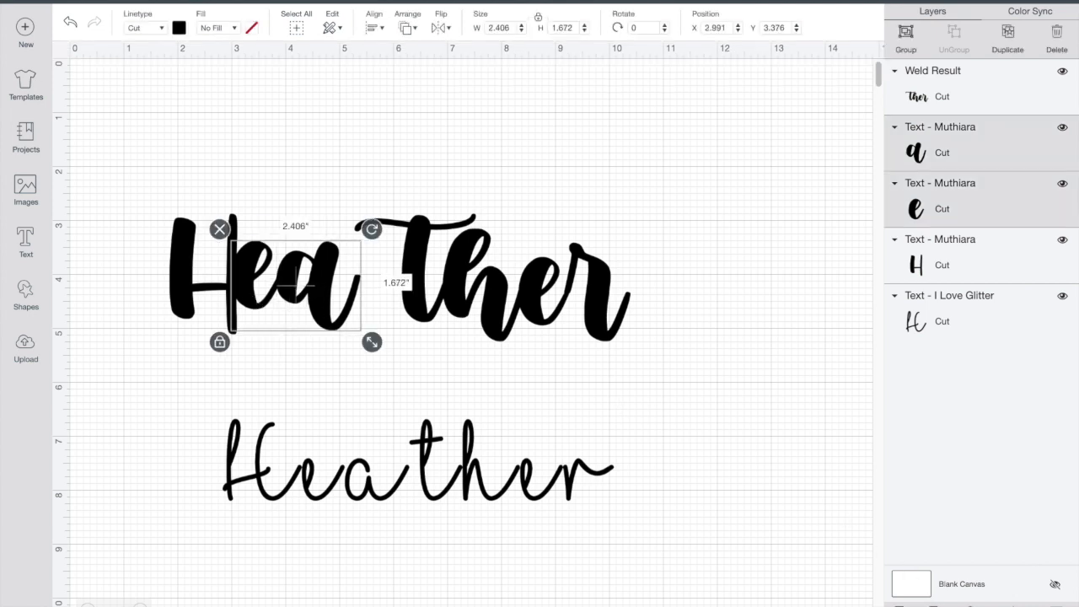
{"action": "left_click", "coordinate": [934, 604]}
Step: Move the welded "ea" shape to X 3.891 in so it joins the T, and weld it with the "Ther" shape
{"action": "left_click", "coordinate": [328, 284]}
{"action": "key", "text": "Right"}
{"action": "key", "text": "Right"}
{"action": "key", "text": "Right"}
{"action": "key", "text": "Right"}
{"action": "key", "text": "Right"}
{"action": "key", "text": "Right"}
{"action": "key", "text": "Right"}
{"action": "key", "text": "Right"}
{"action": "key", "text": "Right"}
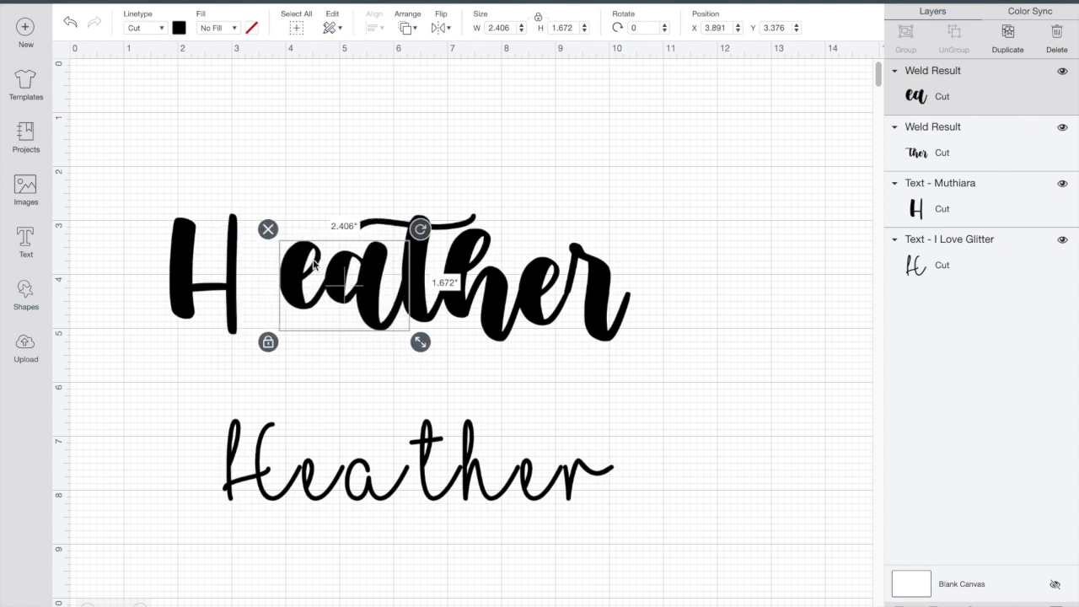
{"action": "left_click", "coordinate": [505, 300], "text": "shift"}
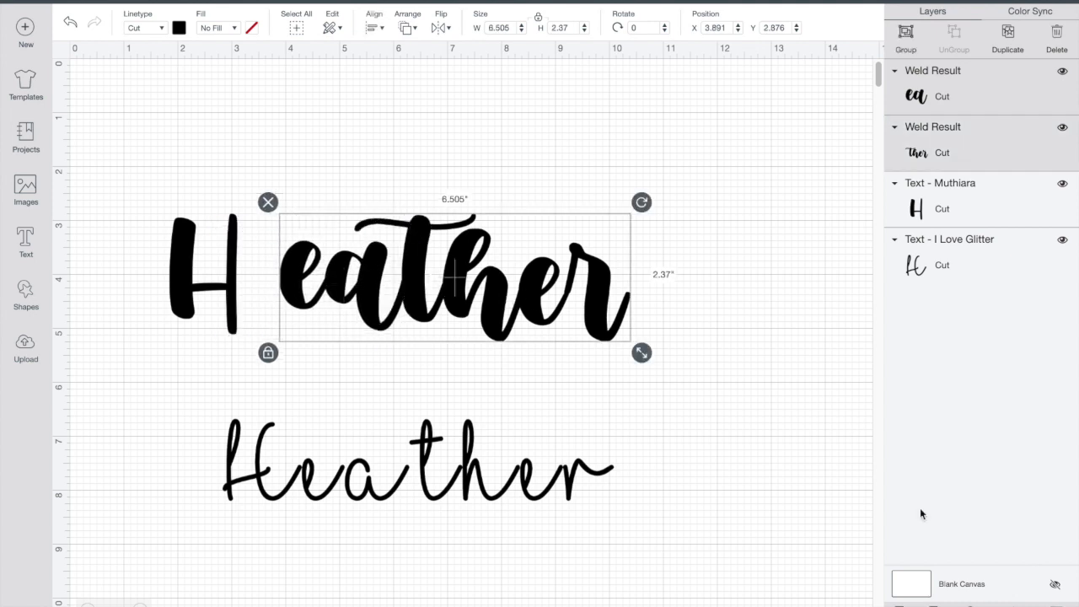
{"action": "left_click", "coordinate": [933, 600]}
Step: Move the H of the Muthiara name to X 2.447 so it joins the e, and weld it with the remaining letters
{"action": "left_click", "coordinate": [224, 272]}
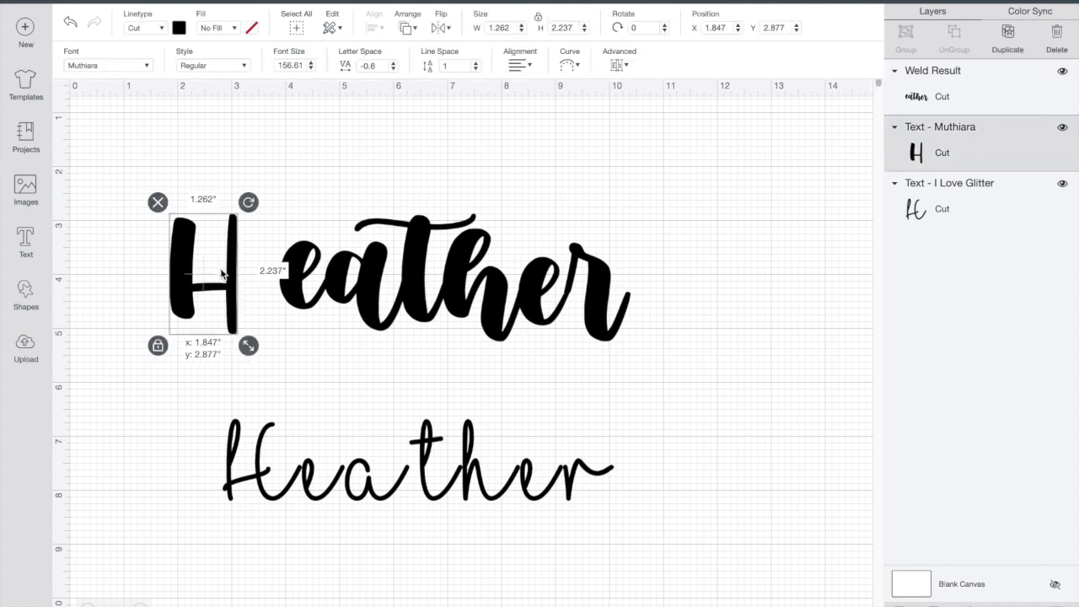
{"action": "key", "text": "Right"}
{"action": "key", "text": "Right"}
{"action": "key", "text": "Right"}
{"action": "key", "text": "Right"}
{"action": "key", "text": "Right"}
{"action": "key", "text": "Right"}
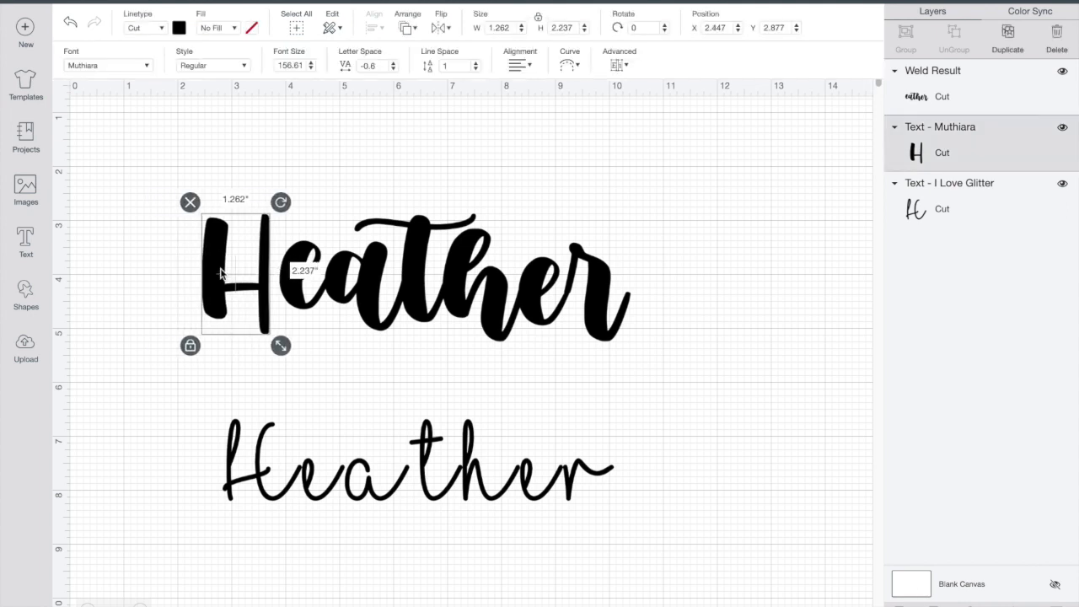
{"action": "left_click", "coordinate": [522, 321]}
{"action": "left_click_drag", "start_coordinate": [715, 336], "coordinate": [150, 235]}
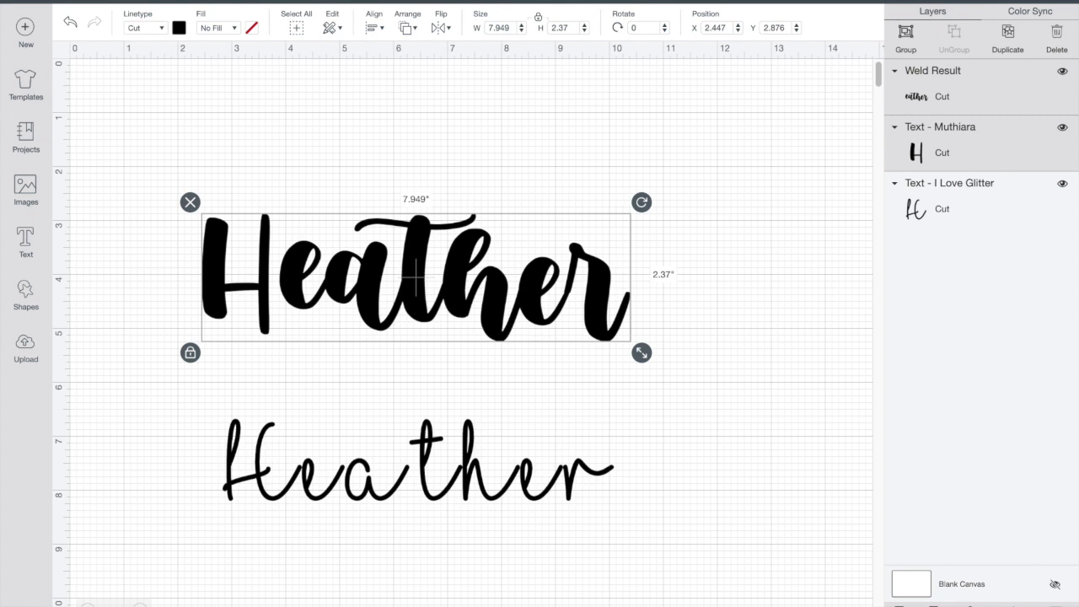
{"action": "left_click", "coordinate": [934, 604]}
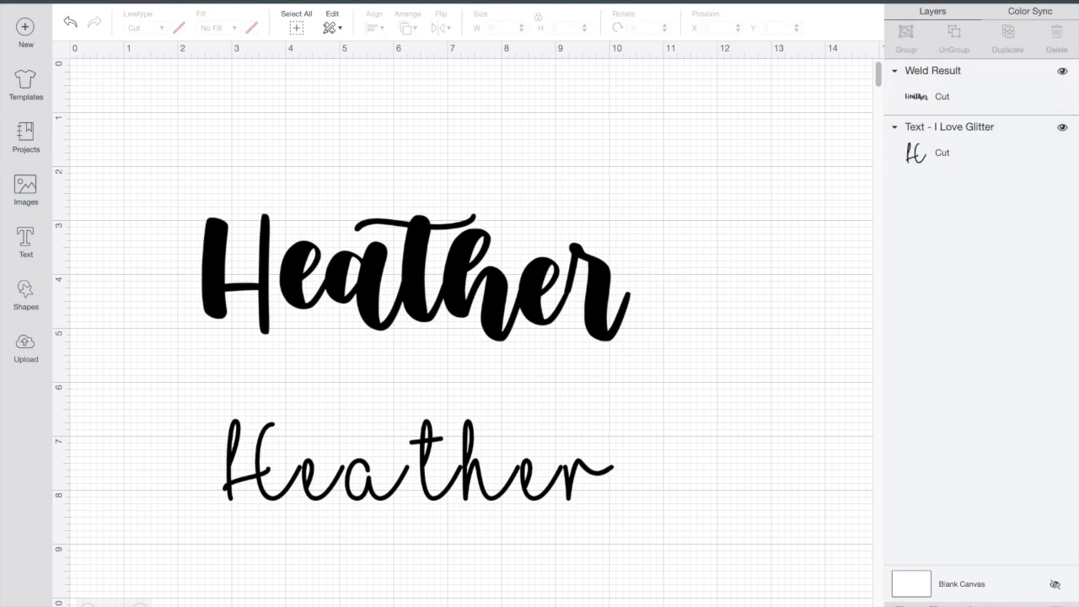
{"action": "left_click", "coordinate": [594, 317]}
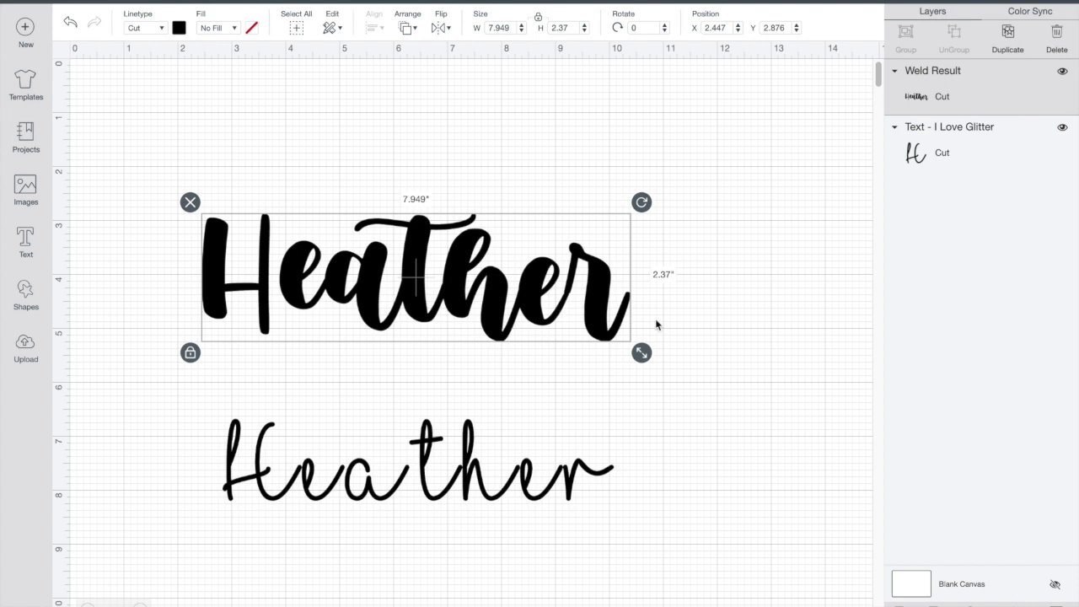
Step: Try different letter spacing on the I Love Glitter name, and reset the spacing to 0
{"action": "left_click", "coordinate": [555, 487]}
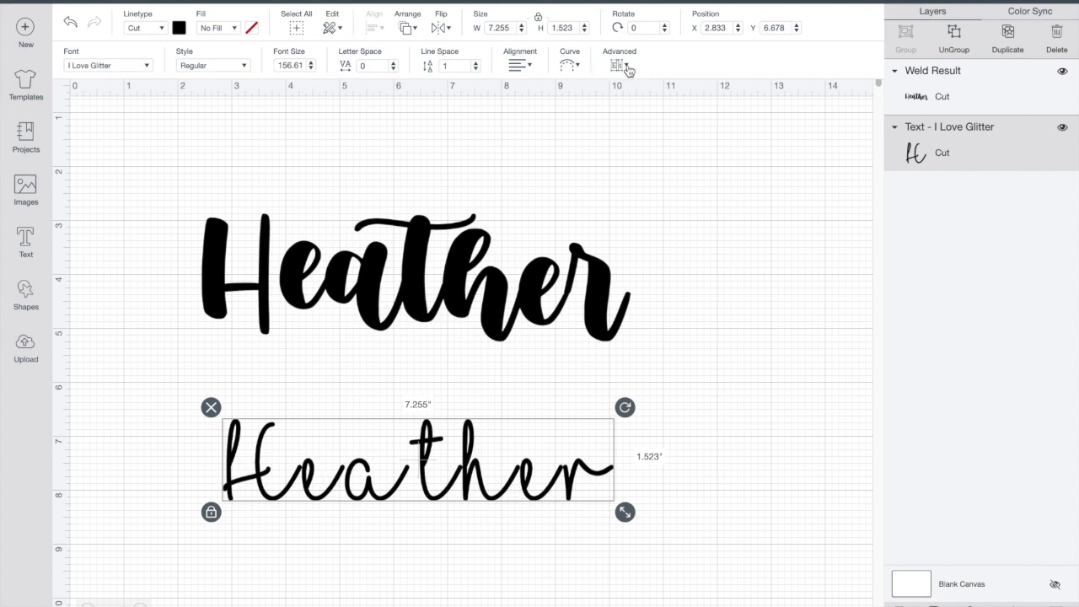
{"action": "left_click", "coordinate": [392, 69]}
{"action": "left_click", "coordinate": [392, 69]}
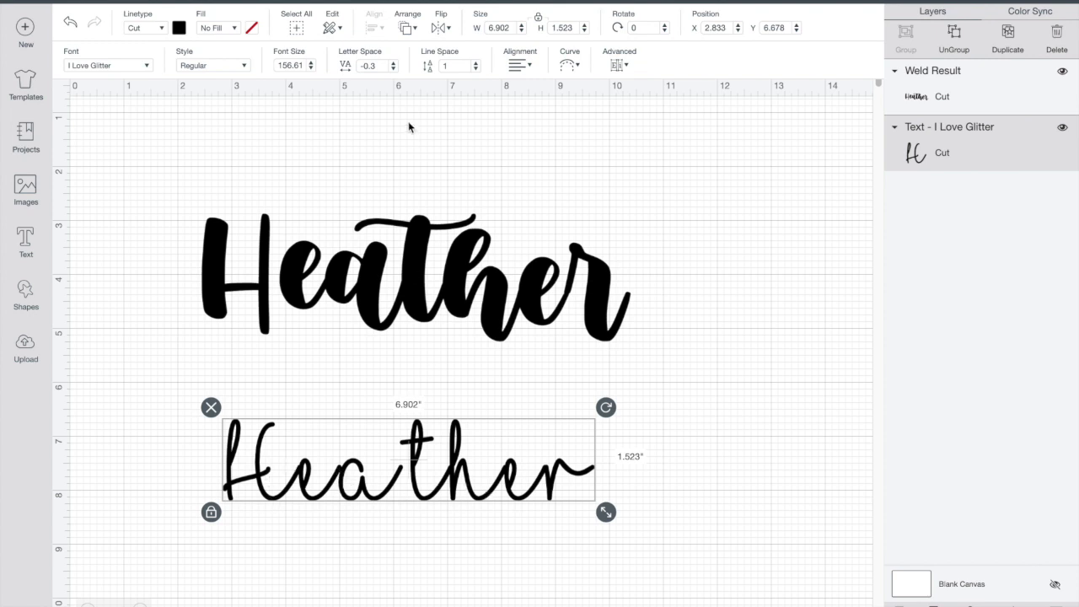
{"action": "left_click", "coordinate": [393, 69]}
{"action": "left_click", "coordinate": [393, 69]}
{"action": "left_click", "coordinate": [393, 69]}
{"action": "left_click", "coordinate": [393, 69]}
{"action": "left_click", "coordinate": [393, 69]}
{"action": "left_click", "coordinate": [393, 69]}
{"action": "left_click", "coordinate": [394, 69]}
{"action": "left_click", "coordinate": [394, 70]}
{"action": "left_click", "coordinate": [379, 66]}
{"action": "type", "text": "0"}
{"action": "key", "text": "Return"}
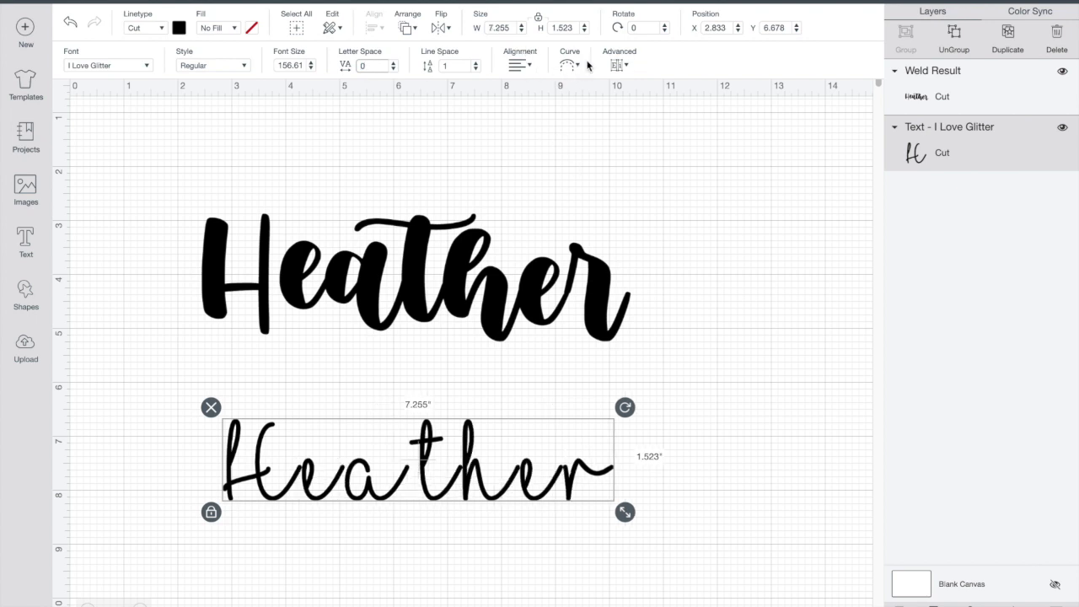
Step: Ungroup the I Love Glitter name into separate letters and move its r to X 9.058 so it joins the e
{"action": "left_click", "coordinate": [627, 67]}
{"action": "left_click", "coordinate": [638, 88]}
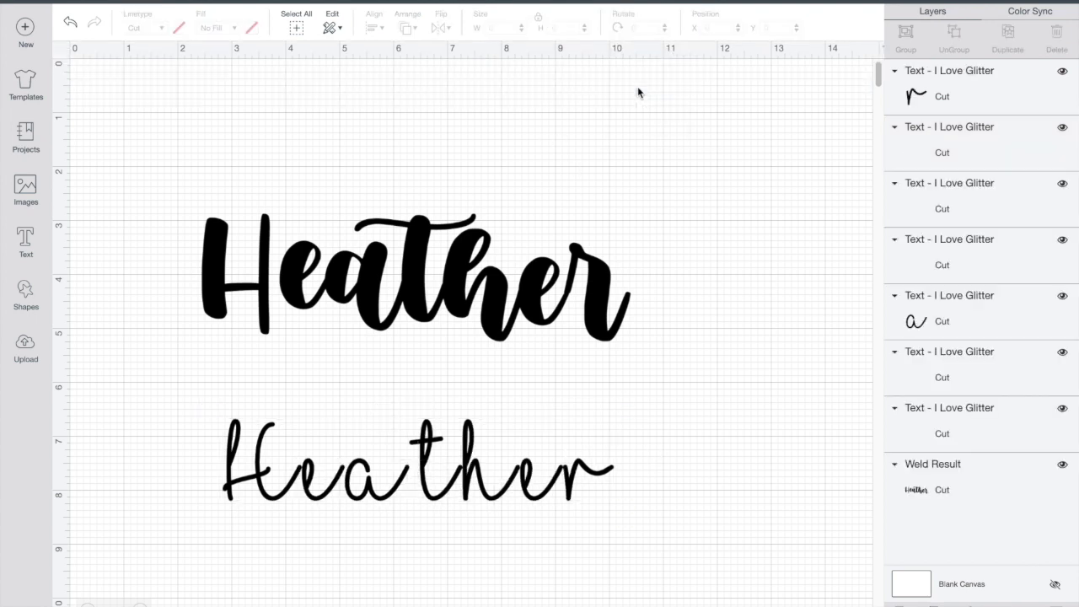
{"action": "left_click", "coordinate": [571, 481]}
{"action": "key", "text": "Left"}
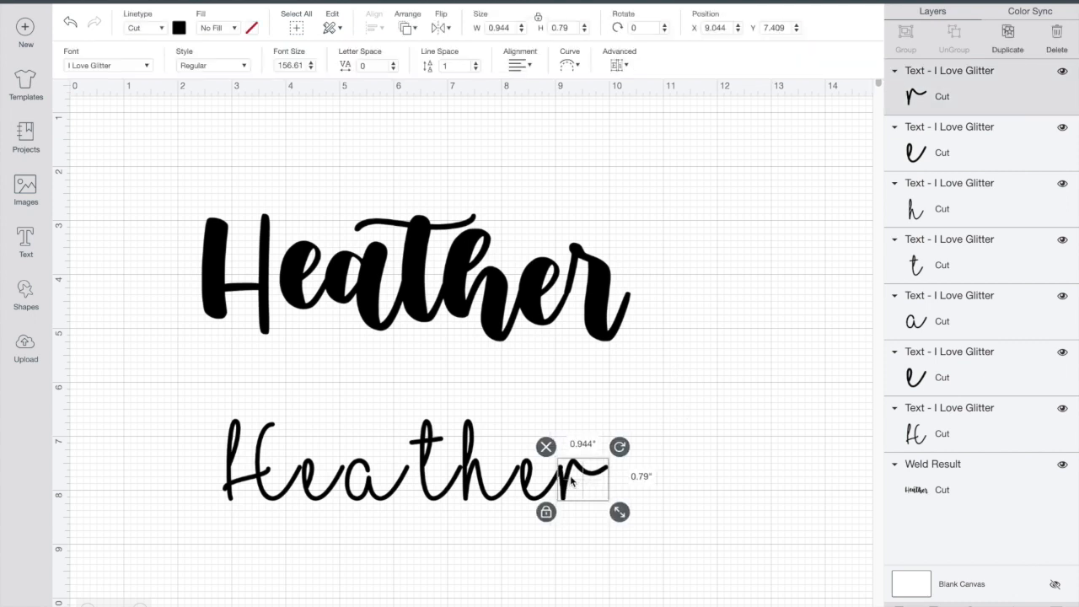
{"action": "left_click", "coordinate": [659, 520]}
{"action": "left_click", "coordinate": [562, 475]}
{"action": "left_click", "coordinate": [684, 506]}
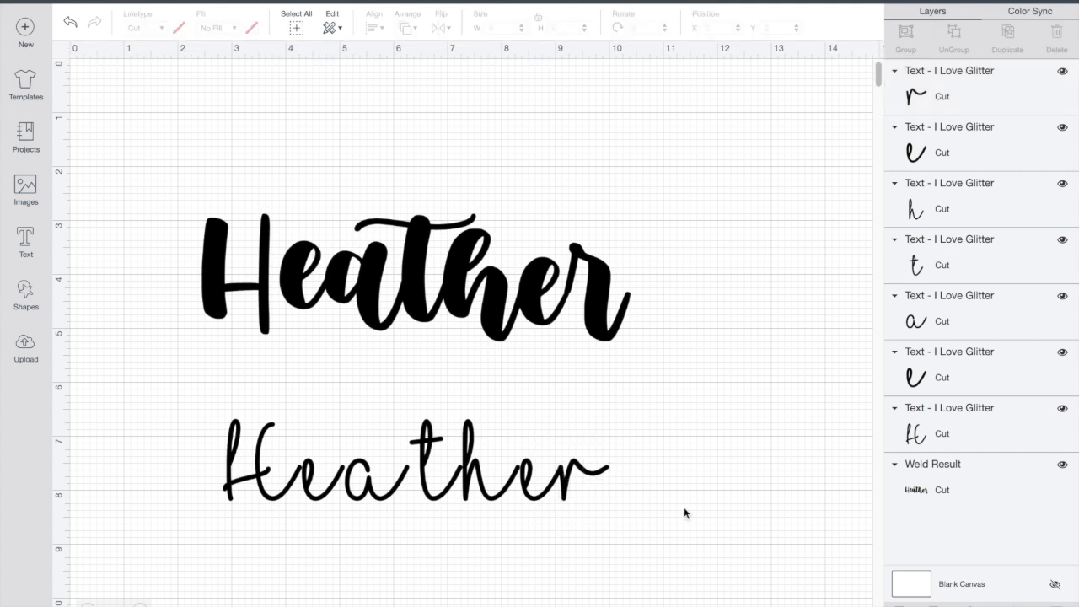
Step: Move the I Love Glitter name's last two letters, e and r, together to X 8.264 so they join the h
{"action": "left_click", "coordinate": [539, 474]}
{"action": "left_click", "coordinate": [634, 497]}
{"action": "left_click_drag", "start_coordinate": [549, 476], "coordinate": [539, 460]}
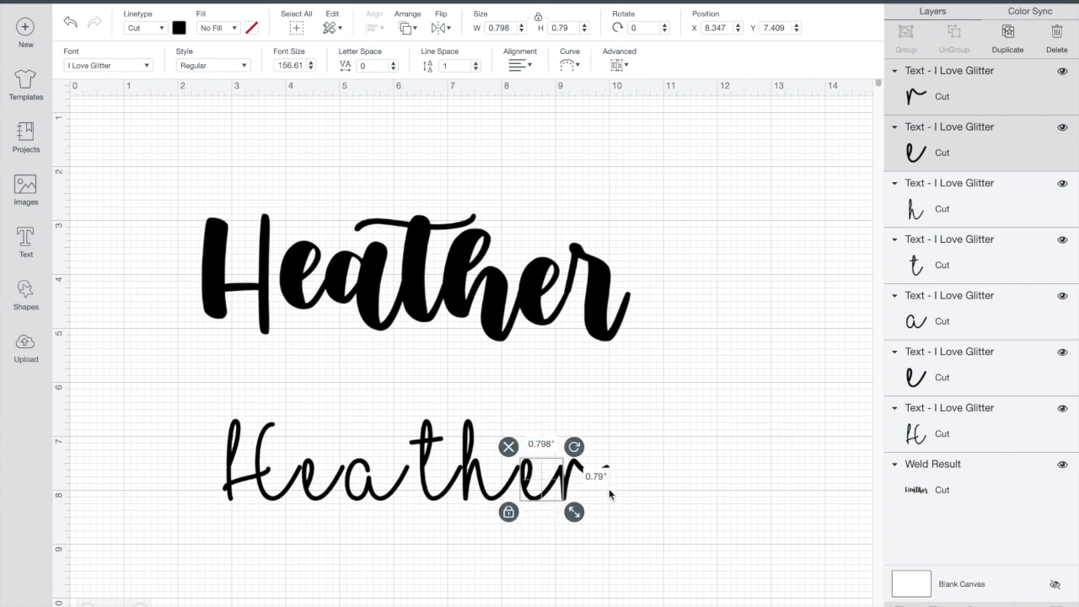
{"action": "left_click", "coordinate": [643, 504]}
{"action": "left_click", "coordinate": [591, 473]}
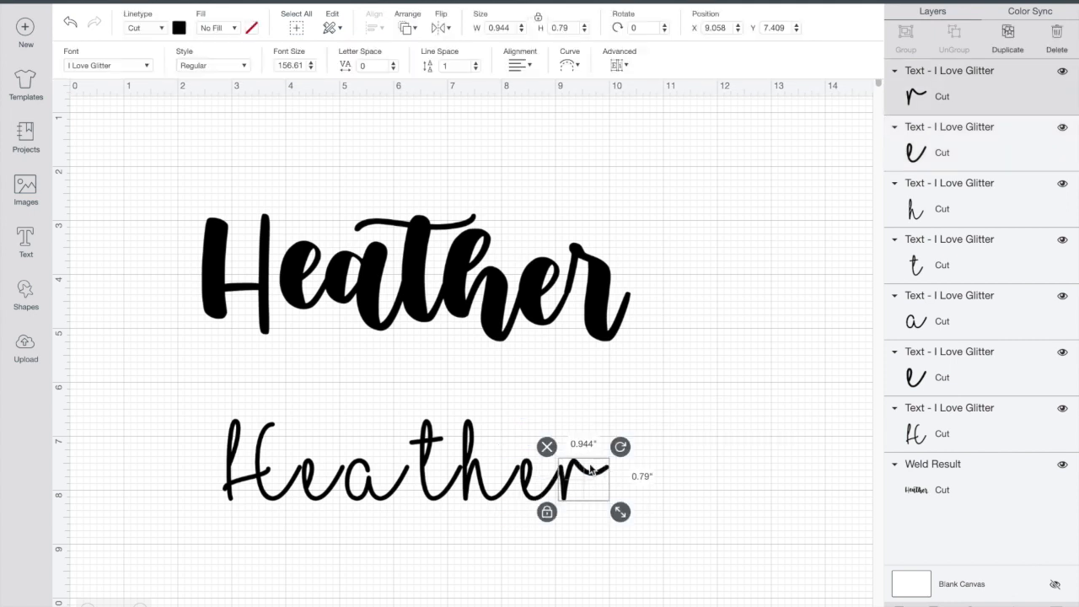
{"action": "left_click", "coordinate": [529, 484], "text": "shift"}
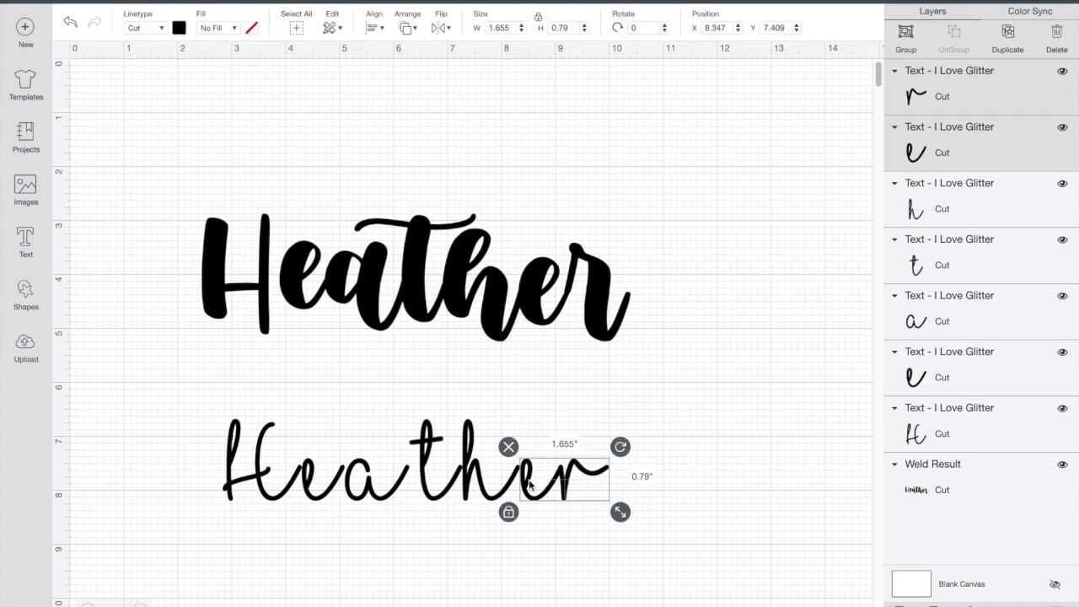
{"action": "key", "text": "shift+Left"}
{"action": "key", "text": "shift+Right"}
{"action": "left_click_drag", "start_coordinate": [529, 481], "coordinate": [527, 483]}
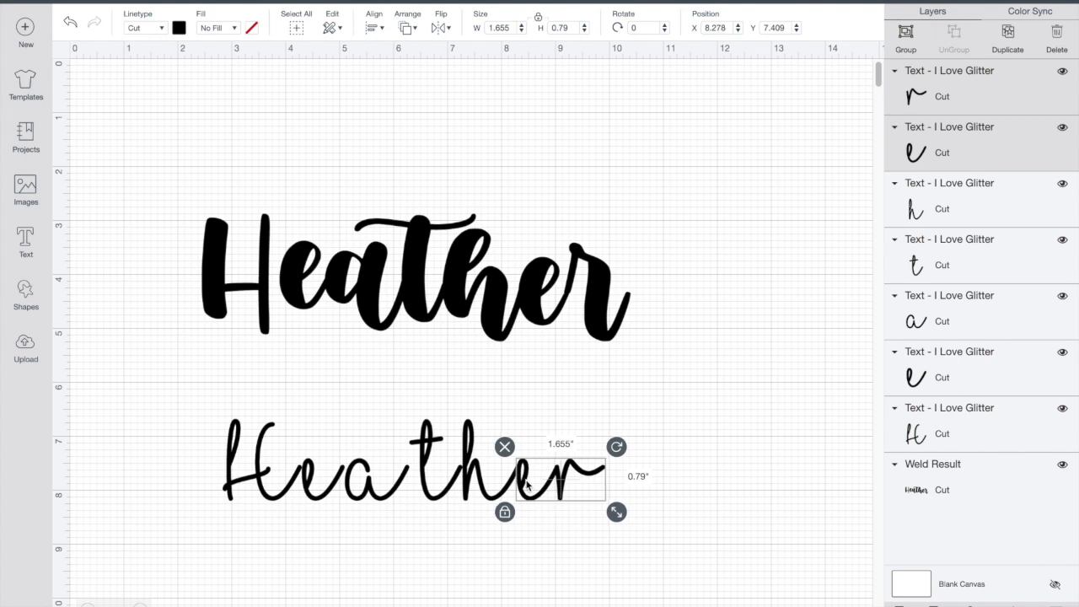
{"action": "left_click", "coordinate": [696, 486]}
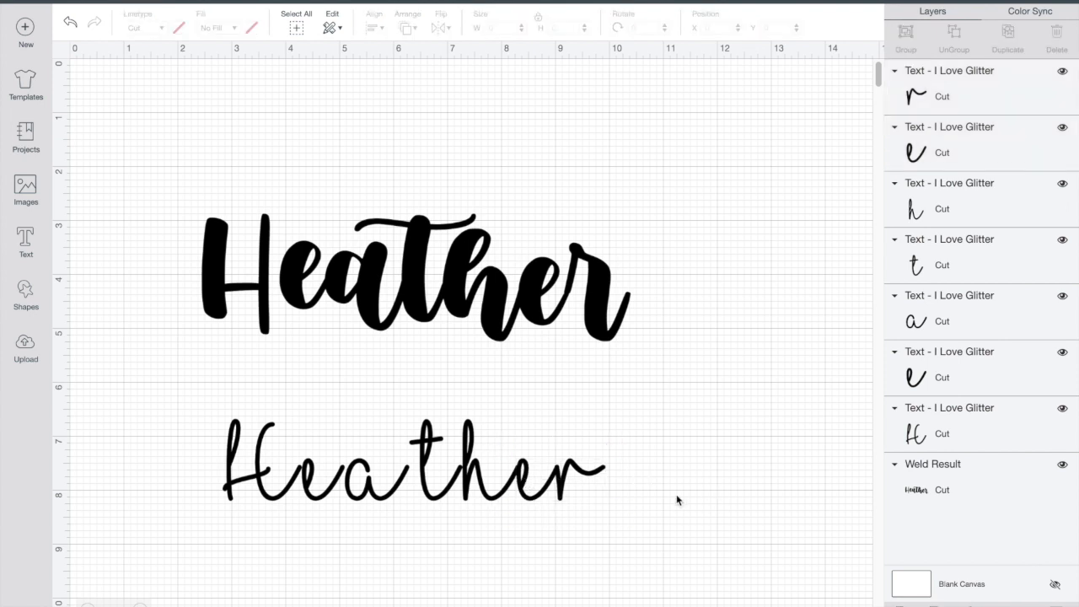
{"action": "left_click_drag", "start_coordinate": [634, 463], "coordinate": [523, 472]}
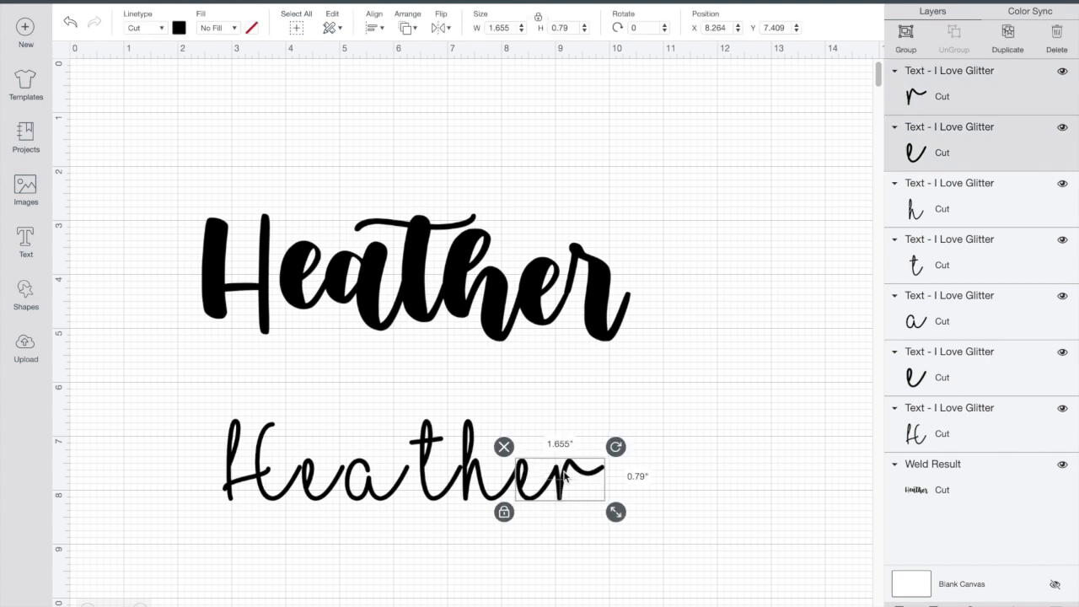
Step: Try to weld the letters h, e and r of the I Love Glitter name at once, and undo the weld
{"action": "left_click", "coordinate": [715, 497]}
{"action": "left_click_drag", "start_coordinate": [715, 497], "coordinate": [481, 452]}
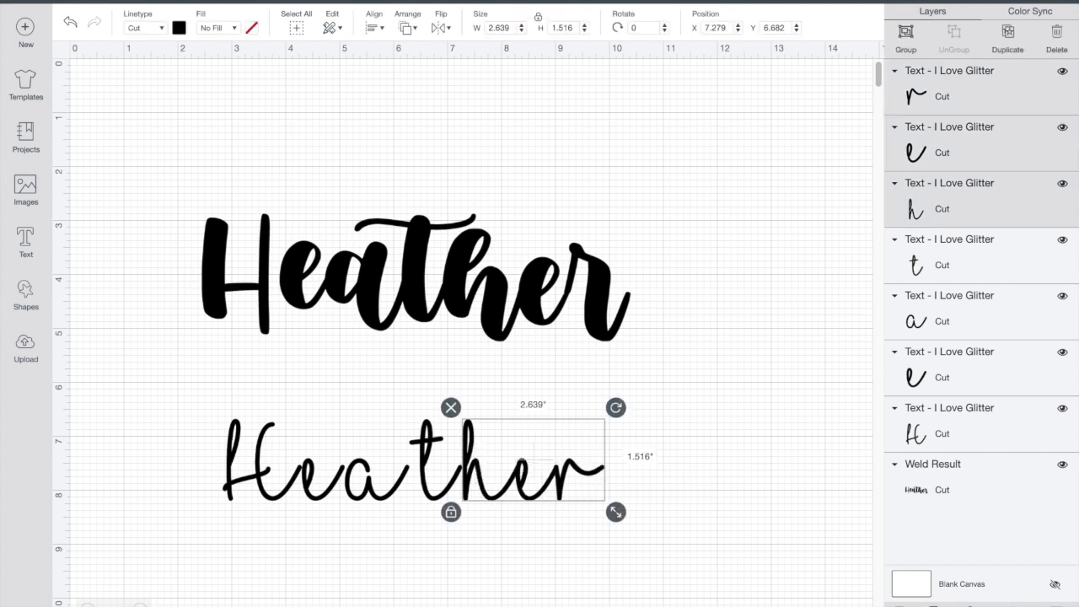
{"action": "left_click", "coordinate": [933, 605]}
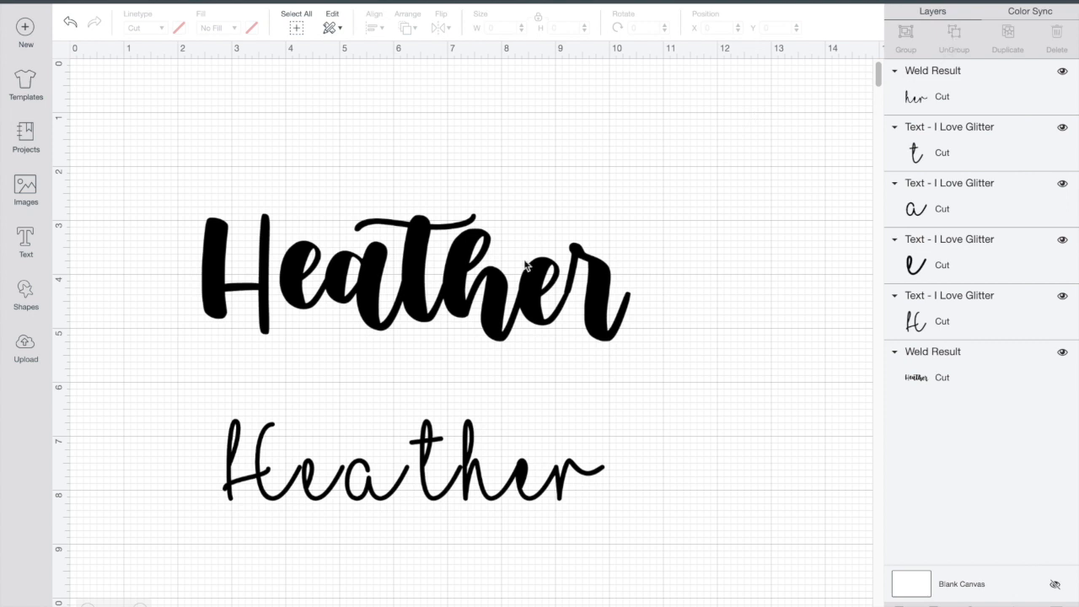
{"action": "left_click", "coordinate": [522, 493]}
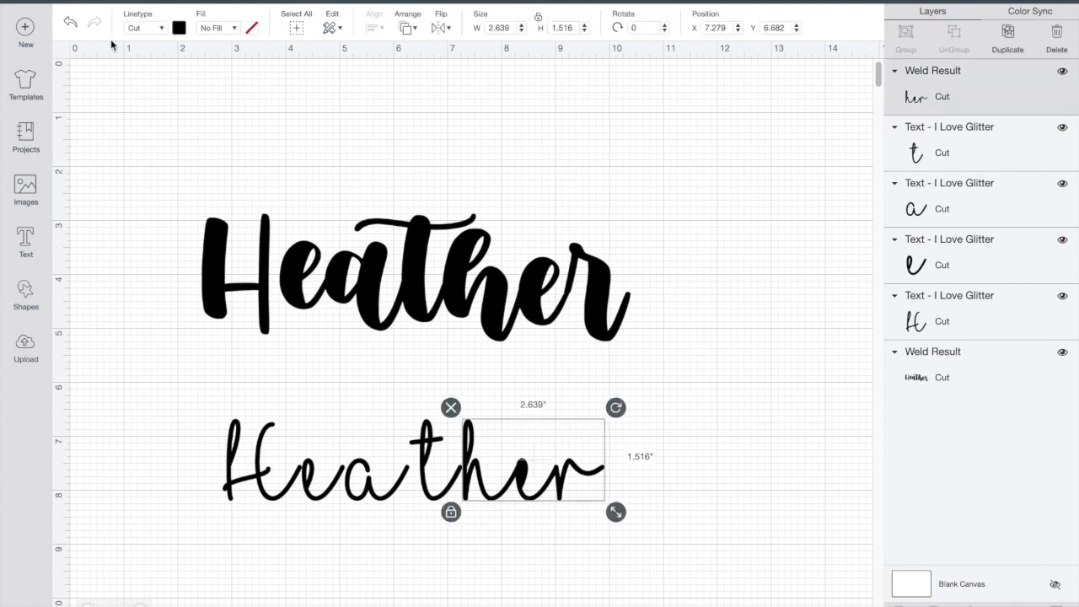
{"action": "left_click", "coordinate": [71, 23]}
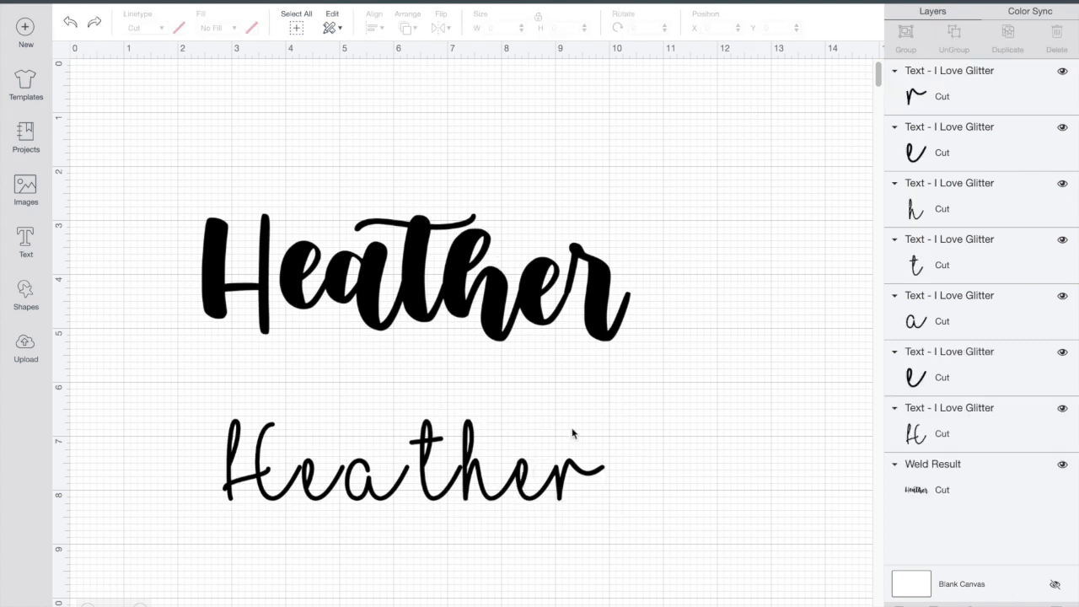
Step: Weld the last e and r of the I Love Glitter name into one shape, and weld that shape with the h
{"action": "left_click_drag", "start_coordinate": [631, 519], "coordinate": [534, 425]}
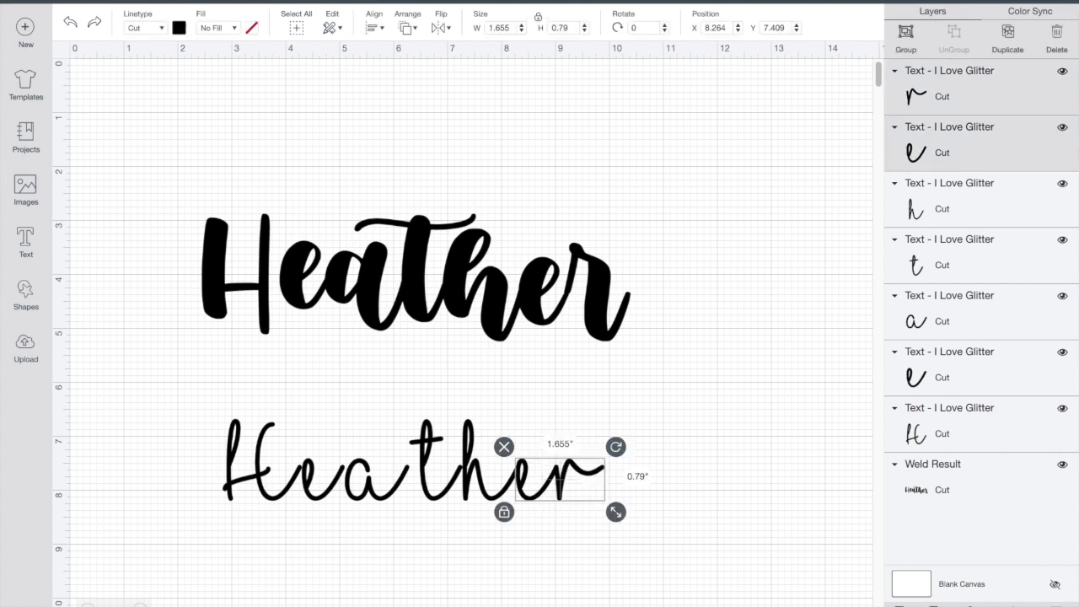
{"action": "left_click", "coordinate": [933, 605]}
{"action": "left_click_drag", "start_coordinate": [601, 486], "coordinate": [557, 487]}
{"action": "key", "text": "super+z"}
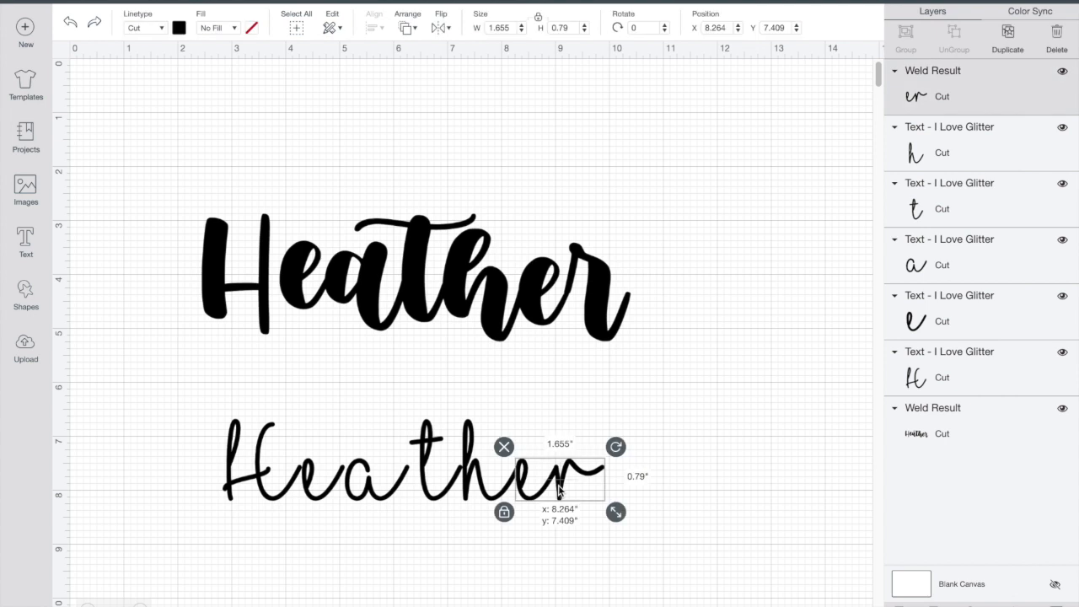
{"action": "left_click_drag", "start_coordinate": [701, 506], "coordinate": [503, 459]}
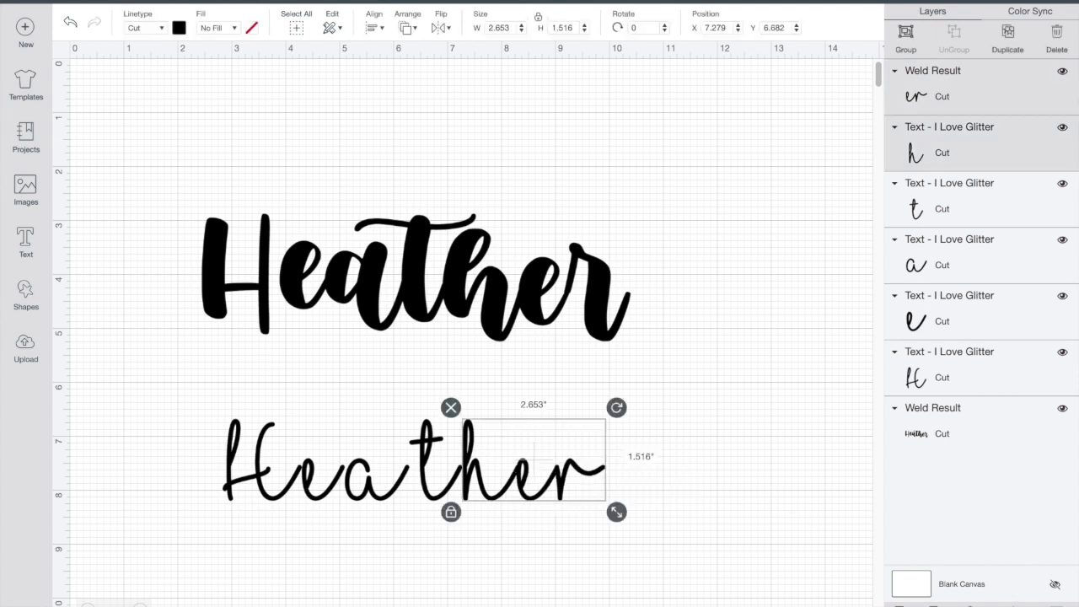
{"action": "left_click", "coordinate": [933, 605]}
Step: Move the I Love Glitter "her" shape slightly left so it joins the t, and weld it with the t
{"action": "left_click_drag", "start_coordinate": [656, 494], "coordinate": [510, 461]}
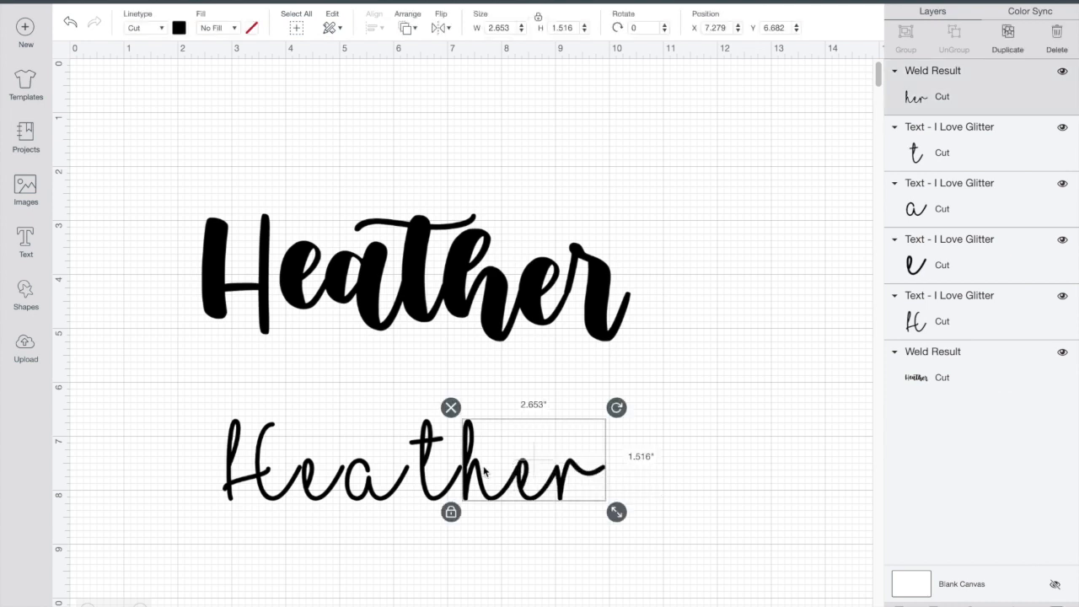
{"action": "key", "text": "Left"}
{"action": "left_click", "coordinate": [472, 471]}
{"action": "left_click_drag", "start_coordinate": [472, 472], "coordinate": [474, 474]}
{"action": "left_click", "coordinate": [444, 495], "text": "shift"}
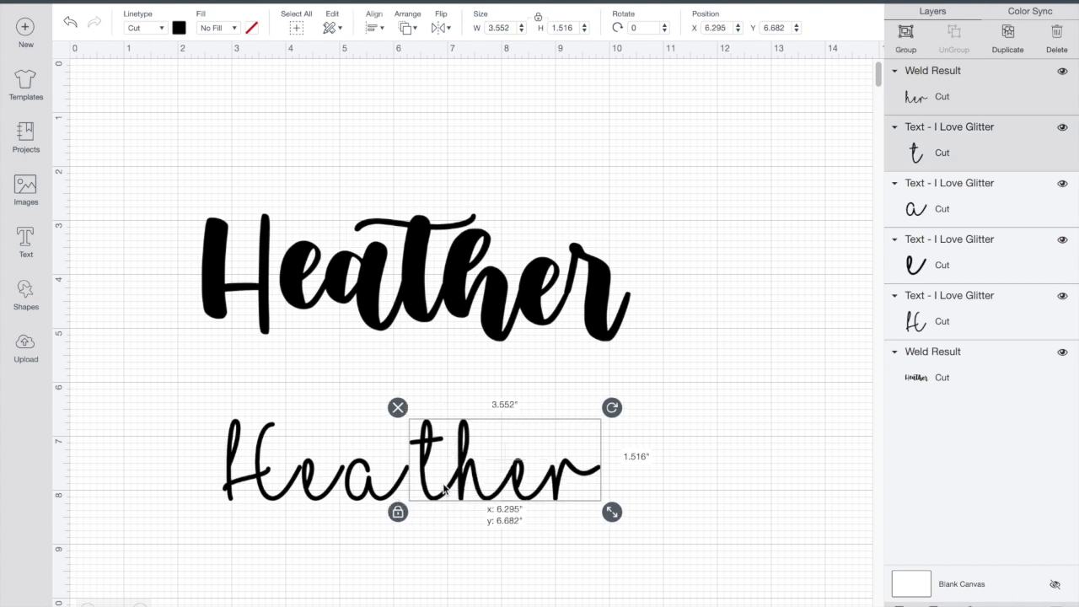
{"action": "left_click", "coordinate": [939, 605]}
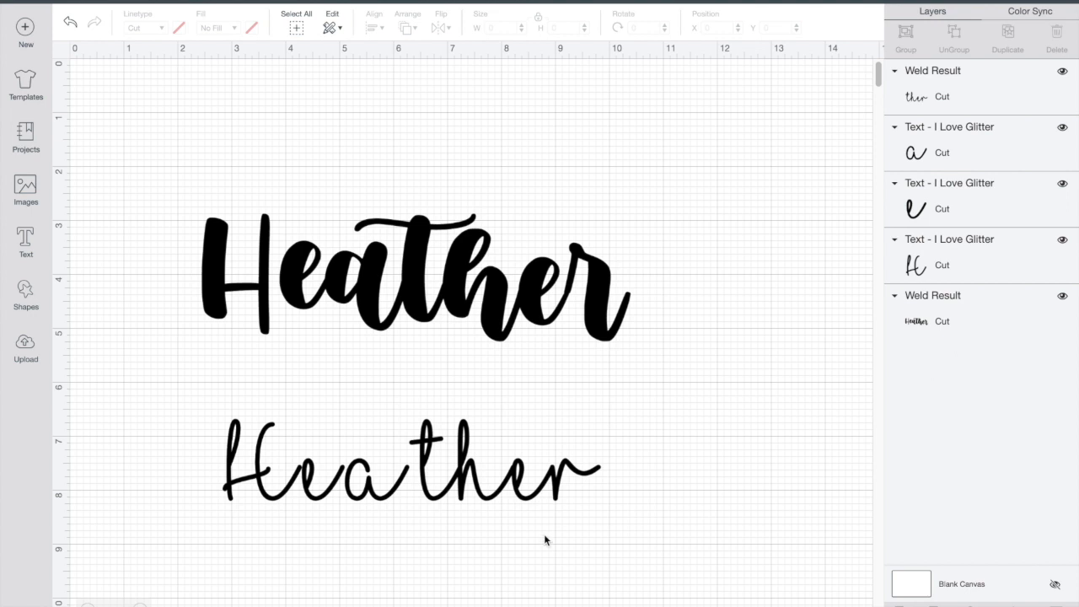
Step: Move the I Love Glitter "ther" shape to X 6.031 so it joins the a, and weld it with the a
{"action": "left_click_drag", "start_coordinate": [529, 534], "coordinate": [413, 447]}
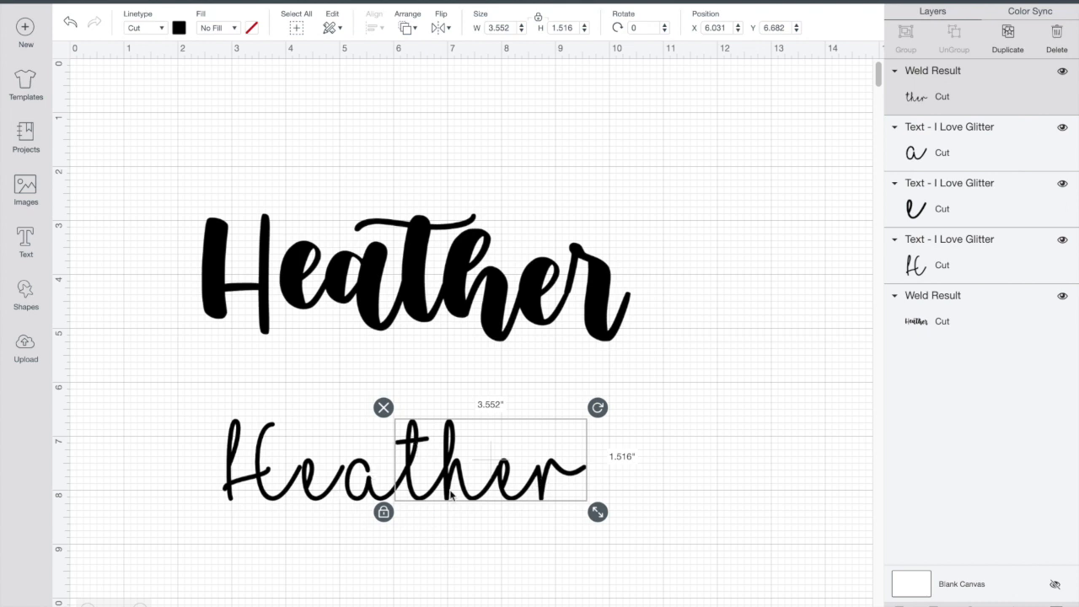
{"action": "left_click", "coordinate": [369, 488], "text": "shift"}
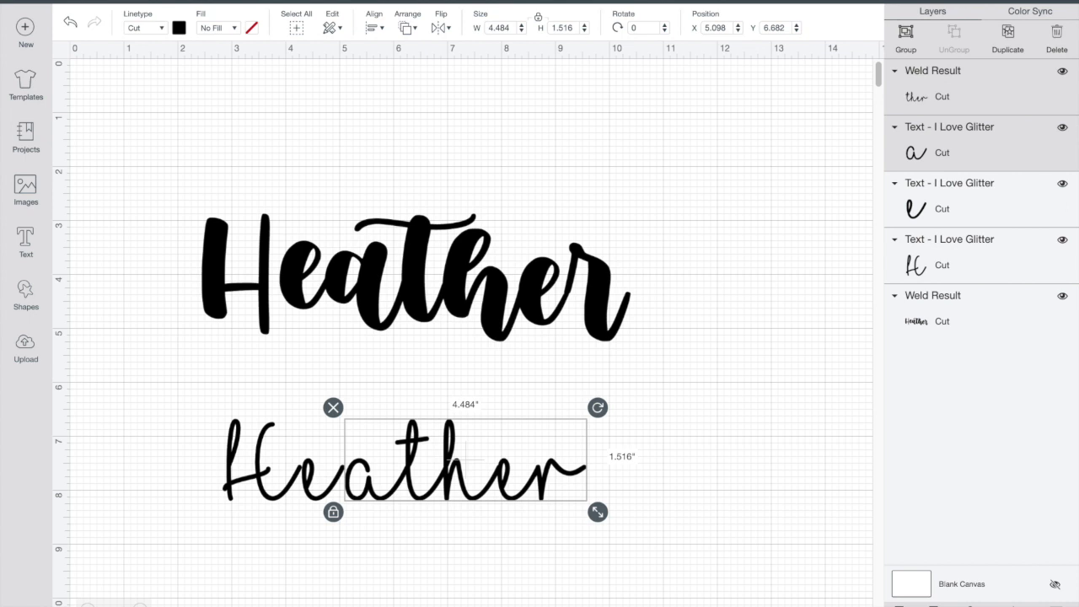
{"action": "left_click", "coordinate": [932, 605]}
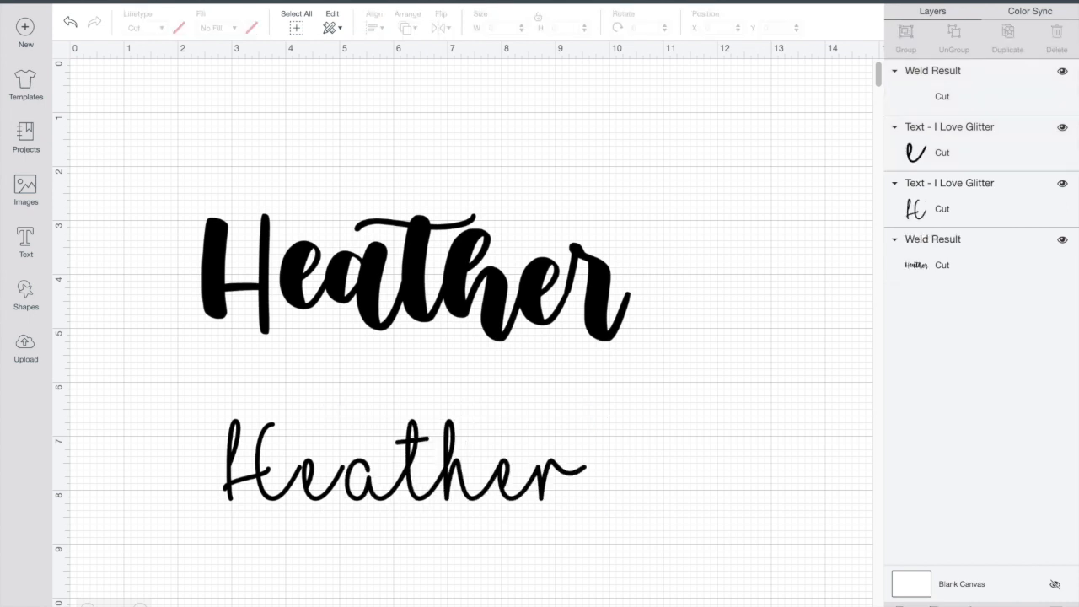
Step: Move the first e of the I Love Glitter name to X 4.454 so it joins the a, and weld it with the "ather" shape
{"action": "left_click", "coordinate": [310, 489]}
{"action": "left_click_drag", "start_coordinate": [310, 487], "coordinate": [319, 488]}
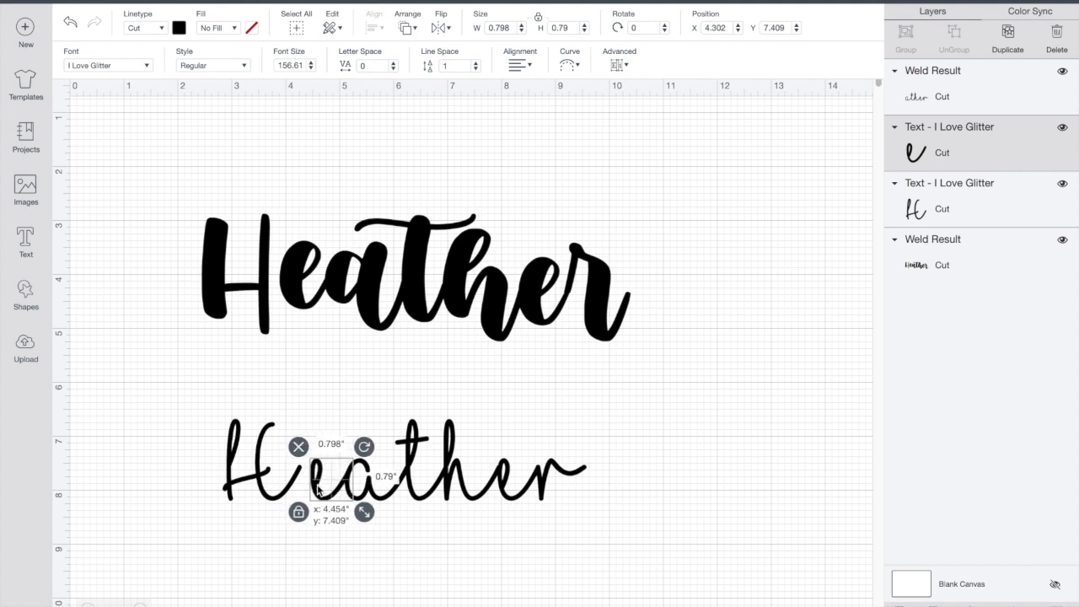
{"action": "left_click", "coordinate": [432, 493], "text": "shift"}
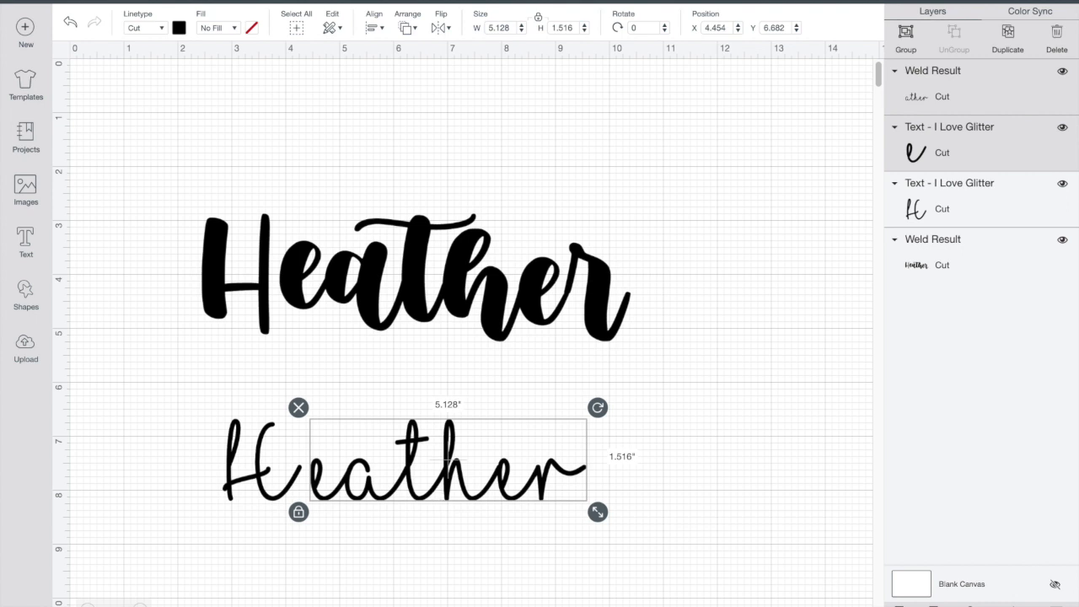
{"action": "left_click", "coordinate": [933, 606]}
Step: Move the H of the I Love Glitter name to X 3.056, Y 6.692 so it joins the e
{"action": "left_click", "coordinate": [263, 491]}
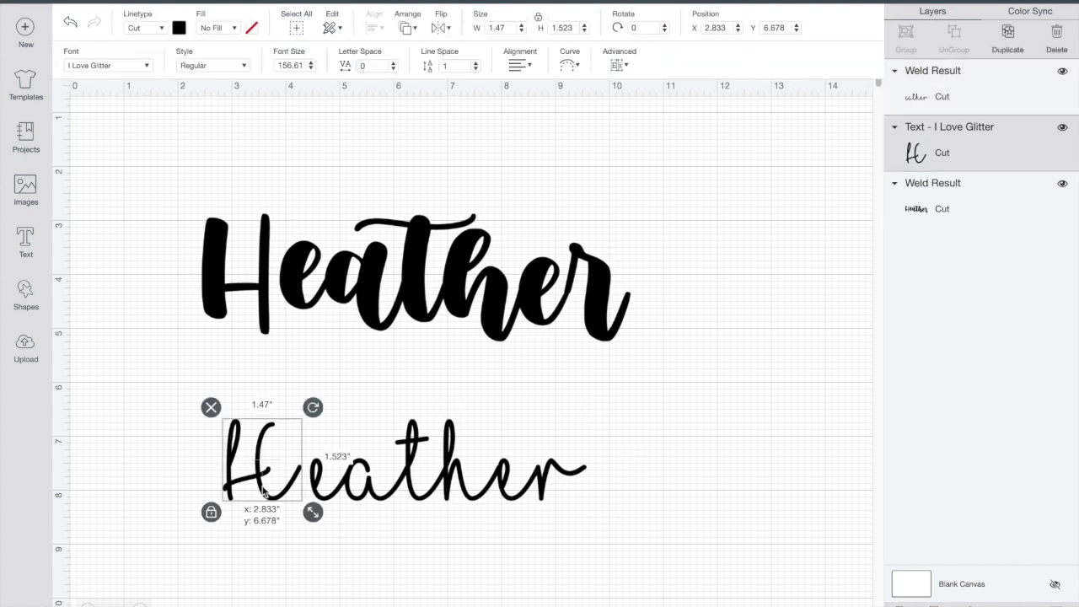
{"action": "left_click_drag", "start_coordinate": [264, 491], "coordinate": [275, 493]}
{"action": "left_click", "coordinate": [688, 547]}
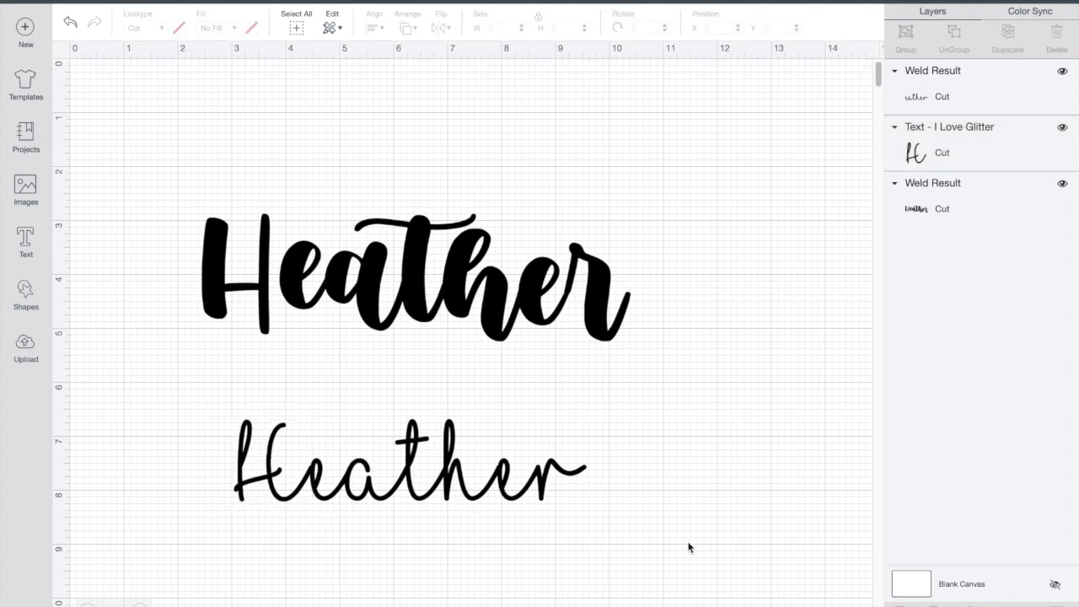
{"action": "left_click", "coordinate": [280, 495]}
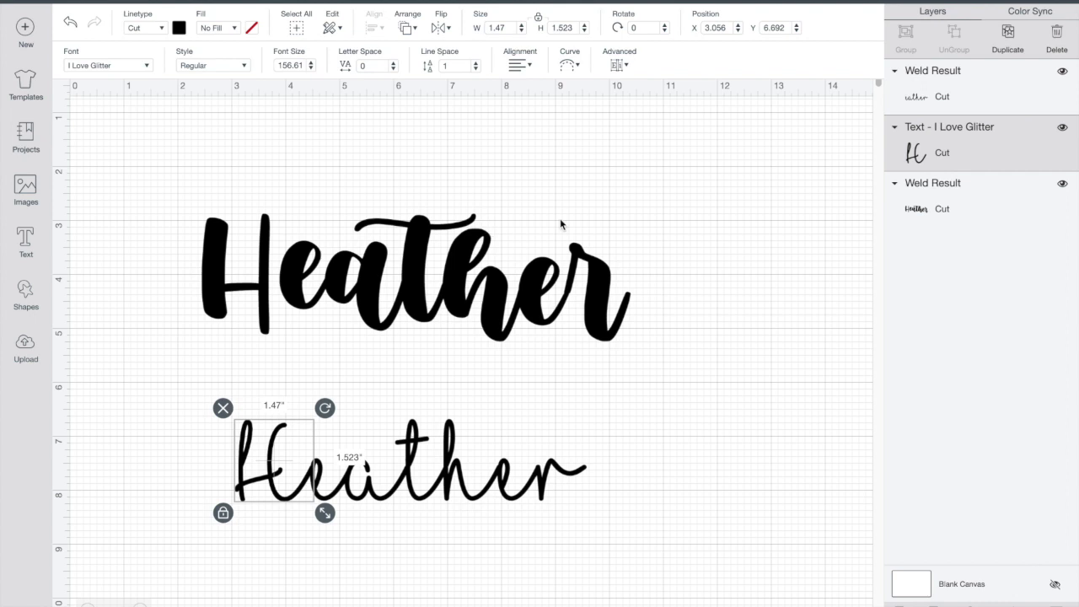
Step: Weld the H of the I Love Glitter name with the remaining joined letters into a single shape
{"action": "left_click_drag", "start_coordinate": [489, 552], "coordinate": [229, 415]}
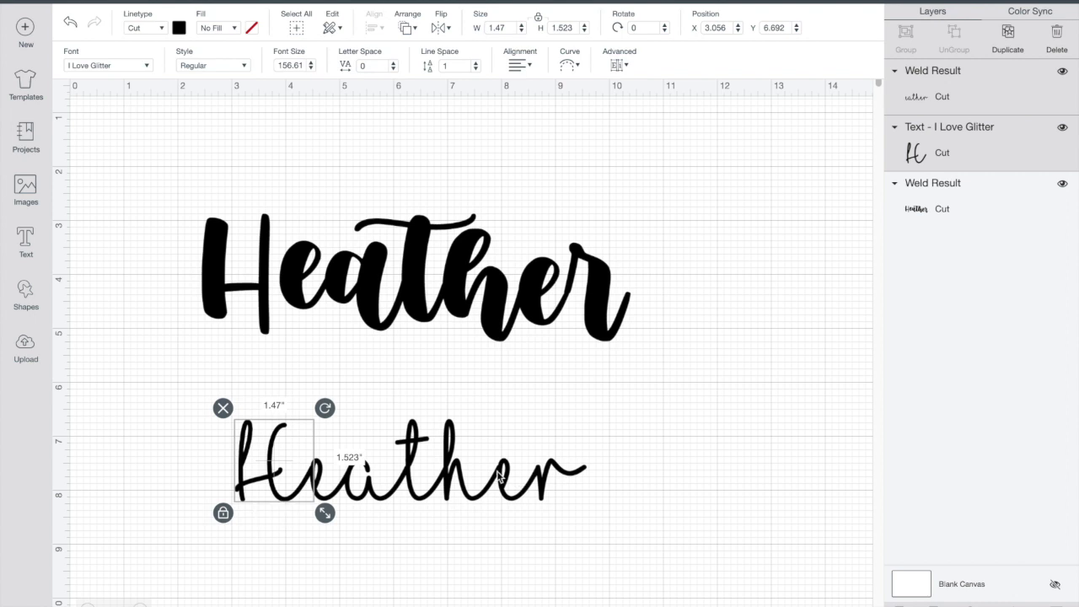
{"action": "left_click_drag", "start_coordinate": [638, 533], "coordinate": [203, 459]}
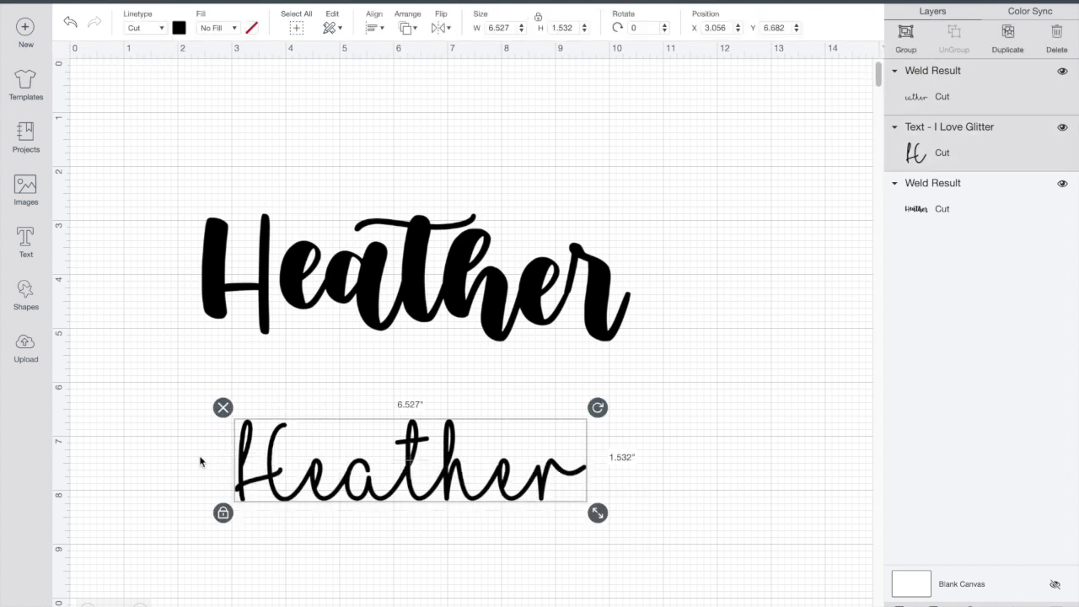
{"action": "left_click", "coordinate": [933, 605]}
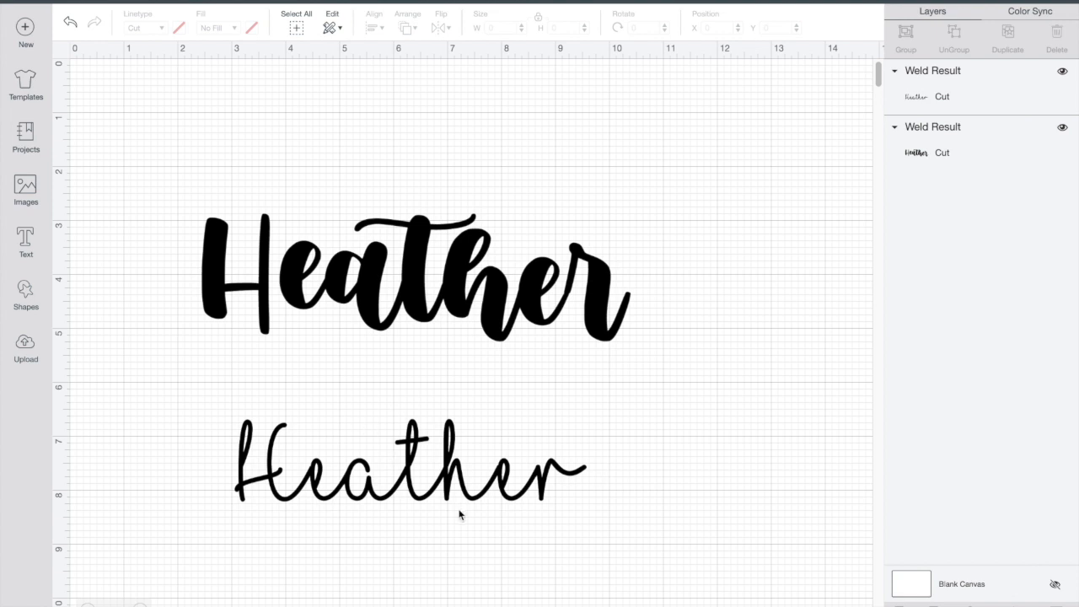
Step: Check that each welded name selects as one piece, and preview both names on the 12" x 12" cutting mat
{"action": "left_click", "coordinate": [581, 322]}
{"action": "left_click", "coordinate": [487, 490]}
{"action": "left_click", "coordinate": [489, 301]}
{"action": "left_click", "coordinate": [485, 440]}
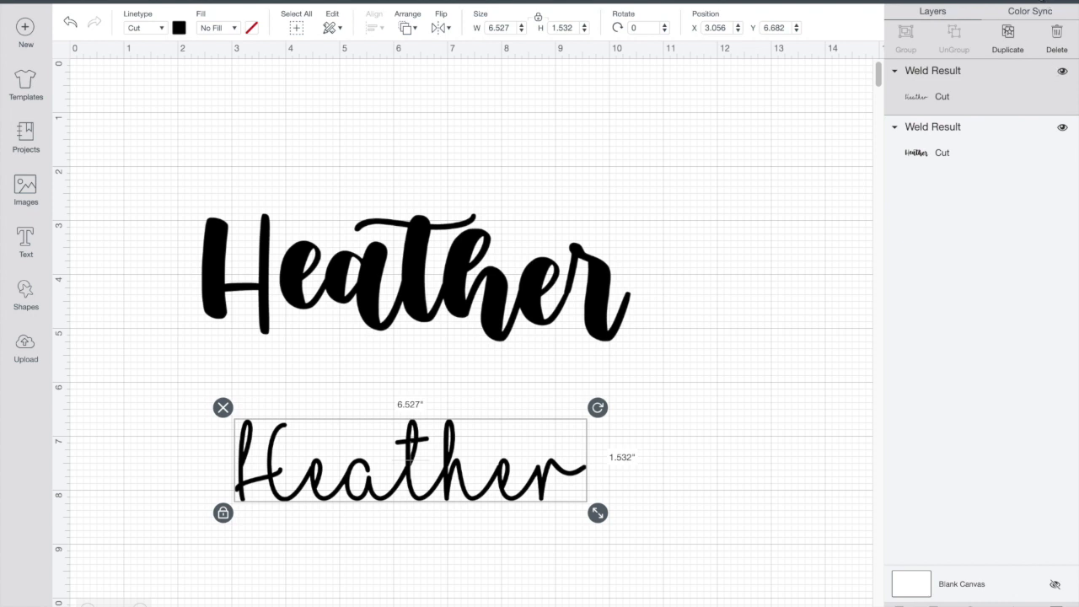
{"action": "left_click", "coordinate": [1042, 1]}
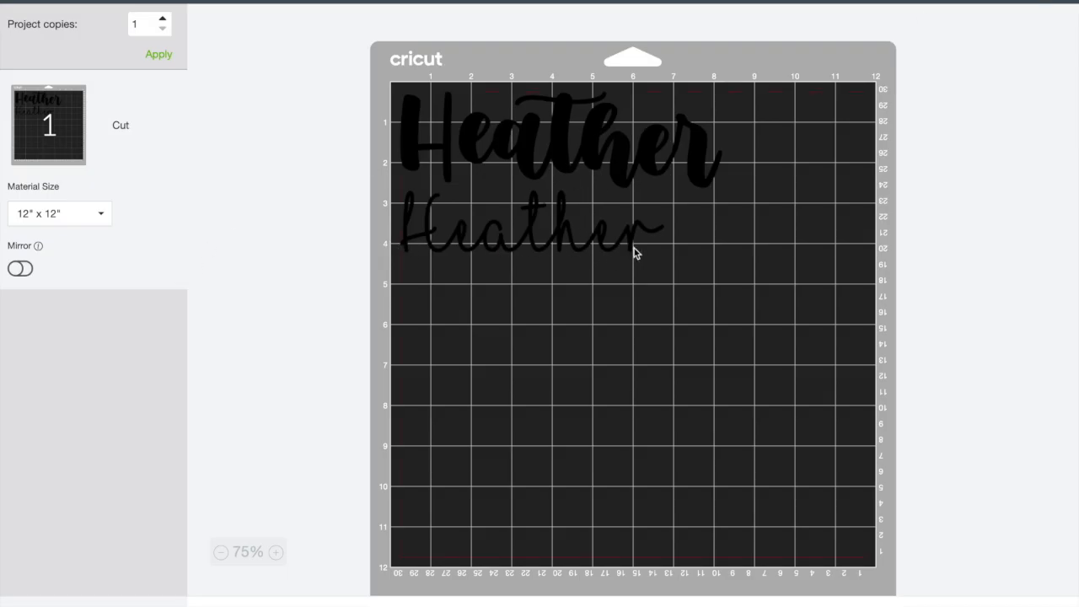
{"action": "left_click_drag", "start_coordinate": [518, 233], "coordinate": [511, 250]}
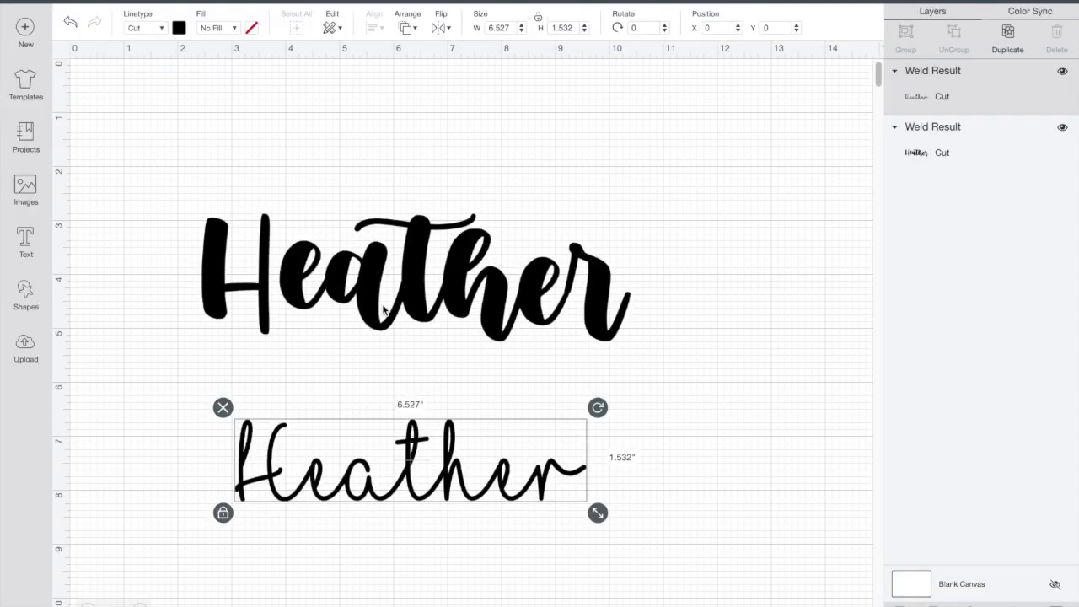
Step: Move the welded I Love Glitter name slightly up the canvas and the Muthiara name to X 2.461, Y 2.556
{"action": "left_click", "coordinate": [383, 309]}
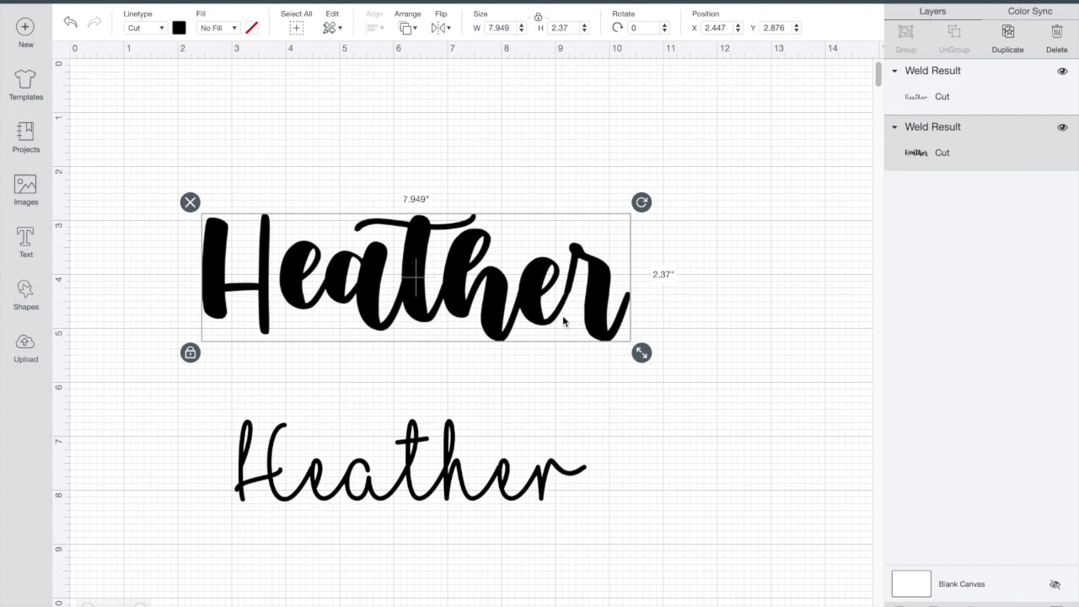
{"action": "left_click_drag", "start_coordinate": [446, 481], "coordinate": [446, 451]}
{"action": "left_click_drag", "start_coordinate": [415, 301], "coordinate": [423, 284]}
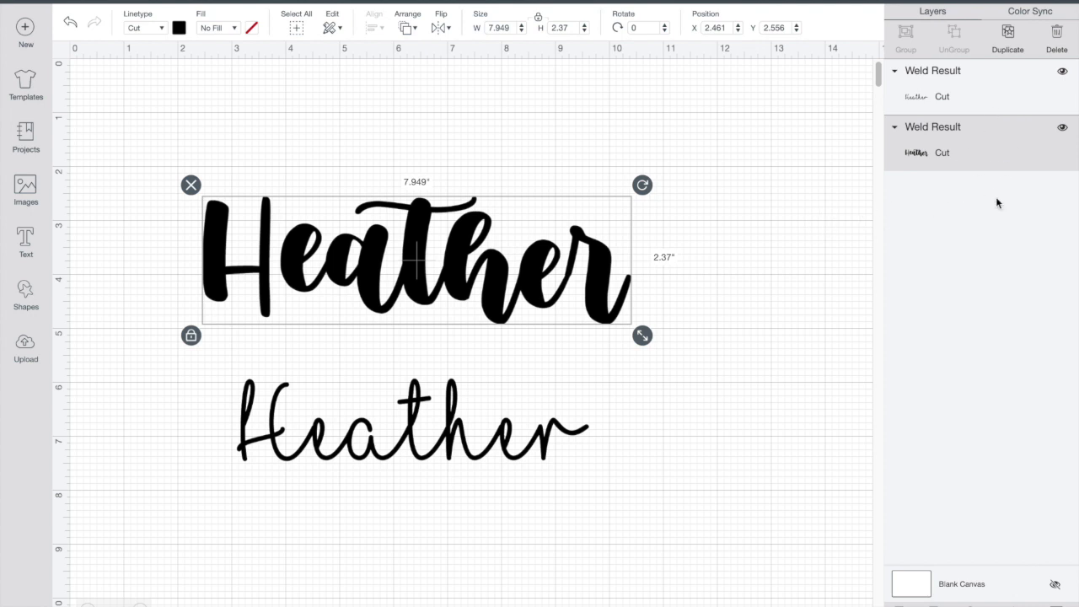
{"action": "key", "text": "super+shift+5"}
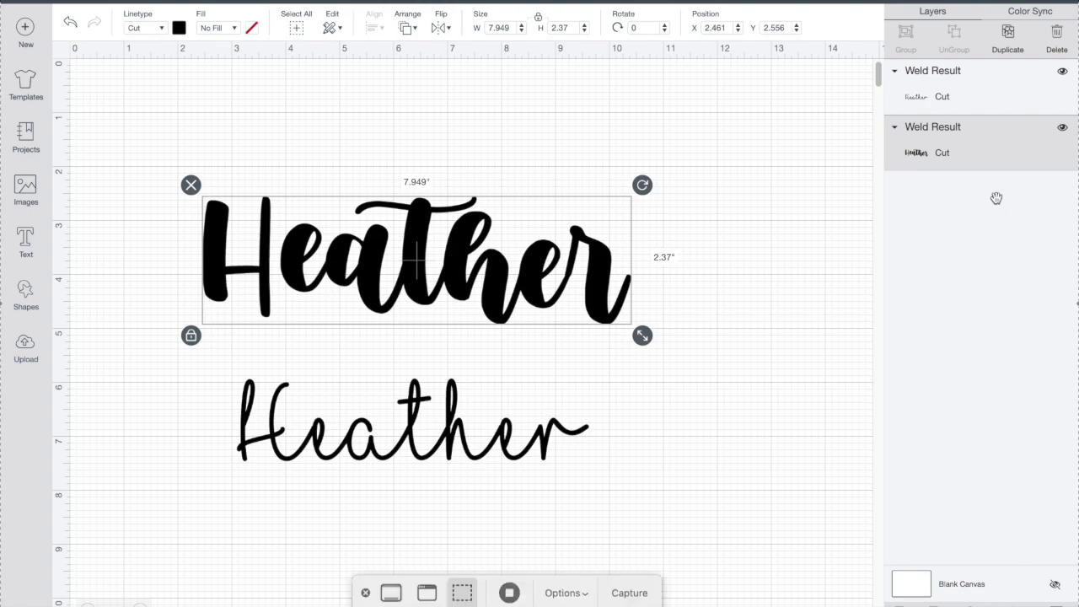